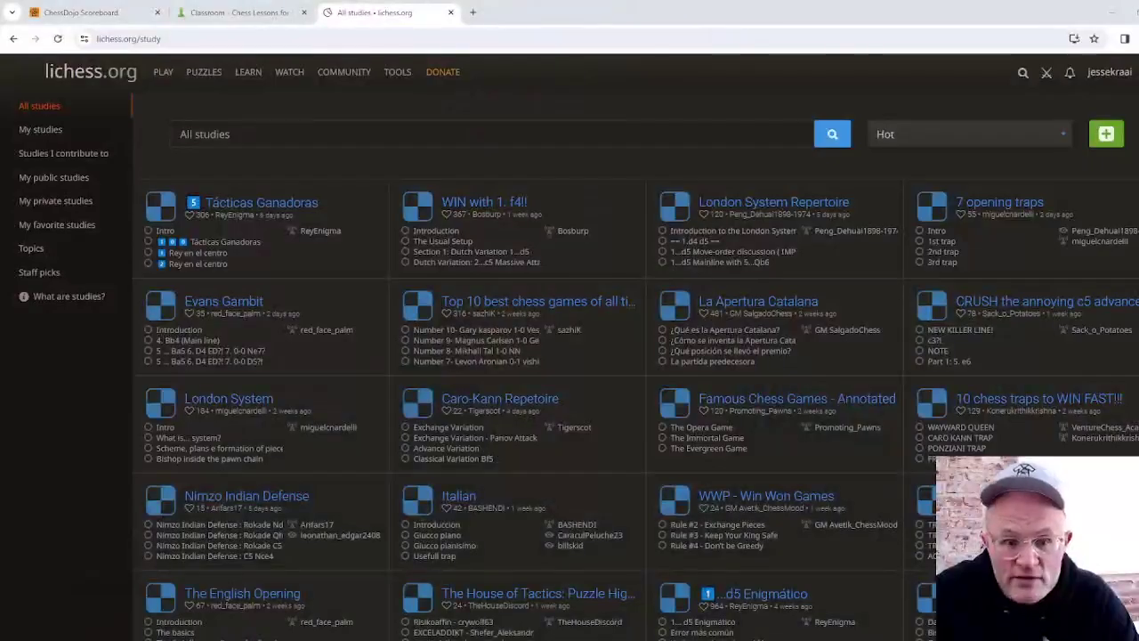
# Switch to ChessDojo Scoreboard and open the form for submitting a game.
pyautogui.click(101, 12)
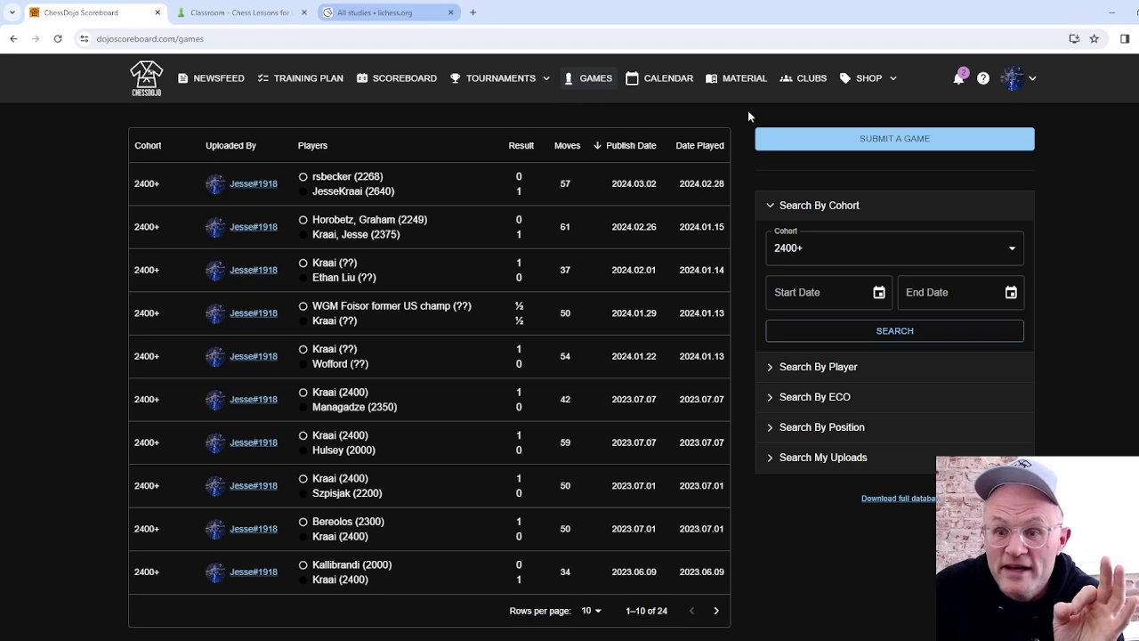
pyautogui.click(853, 140)
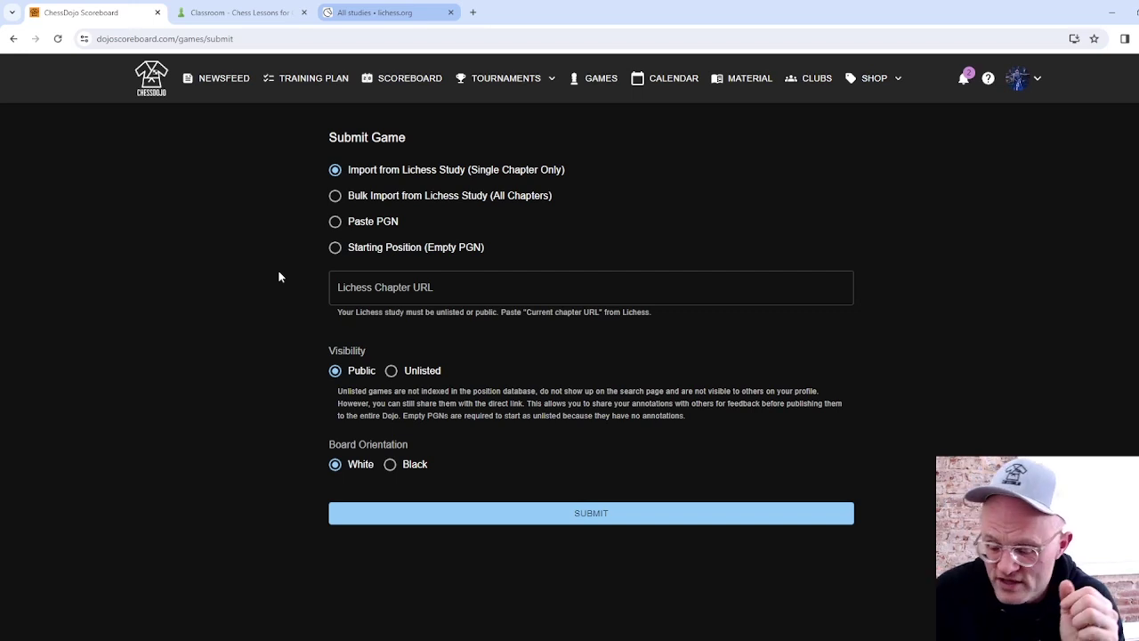
# Switch to Chess.com and open the most recent completed game from the account's own profile.
pyautogui.click(245, 20)
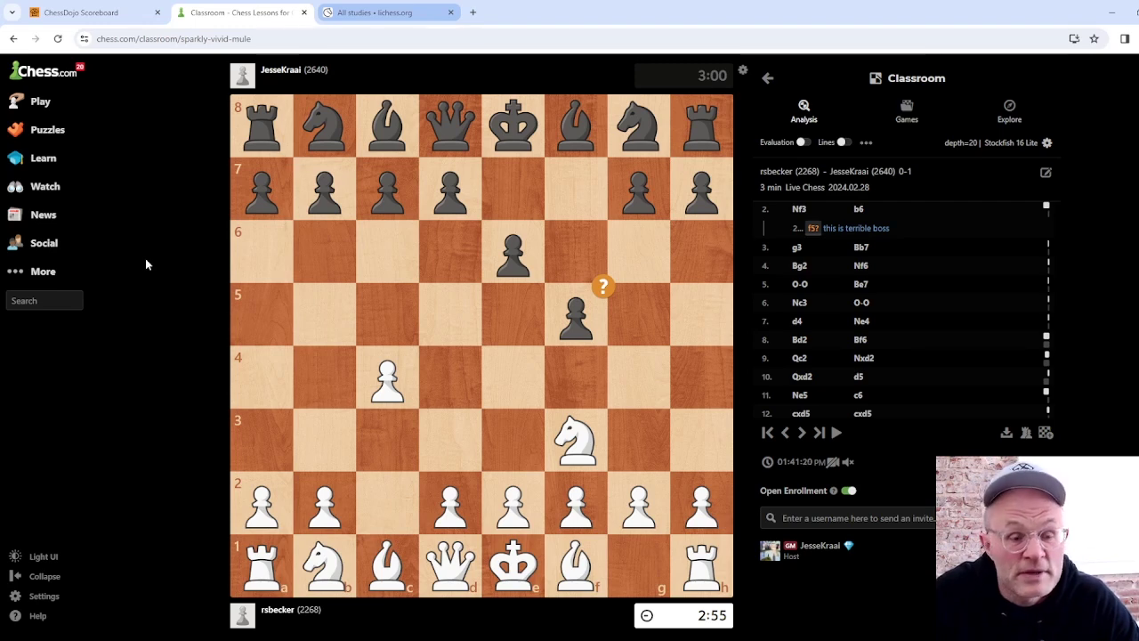
pyautogui.moveTo(59, 80)
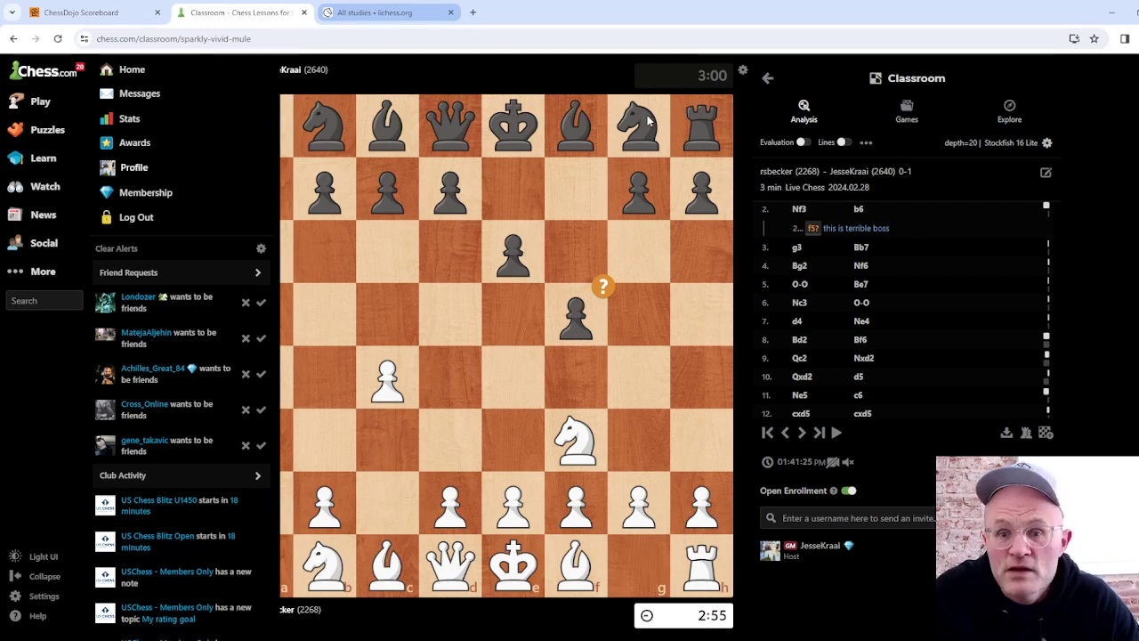
pyautogui.click(134, 167)
pyautogui.scroll(-4, 593, 414)
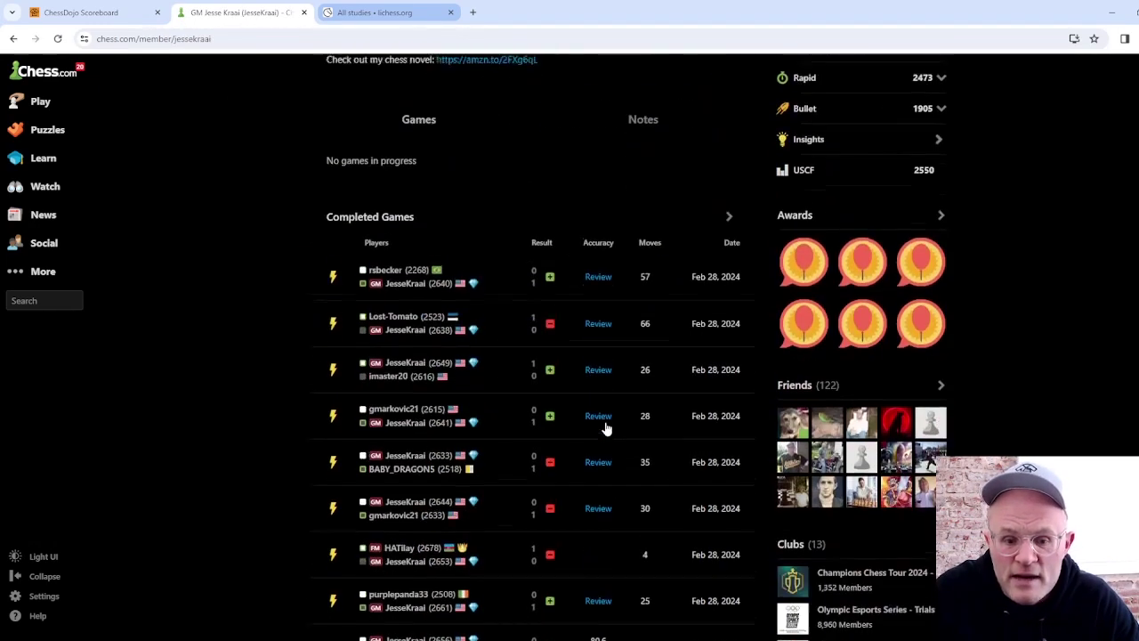
pyautogui.click(500, 270)
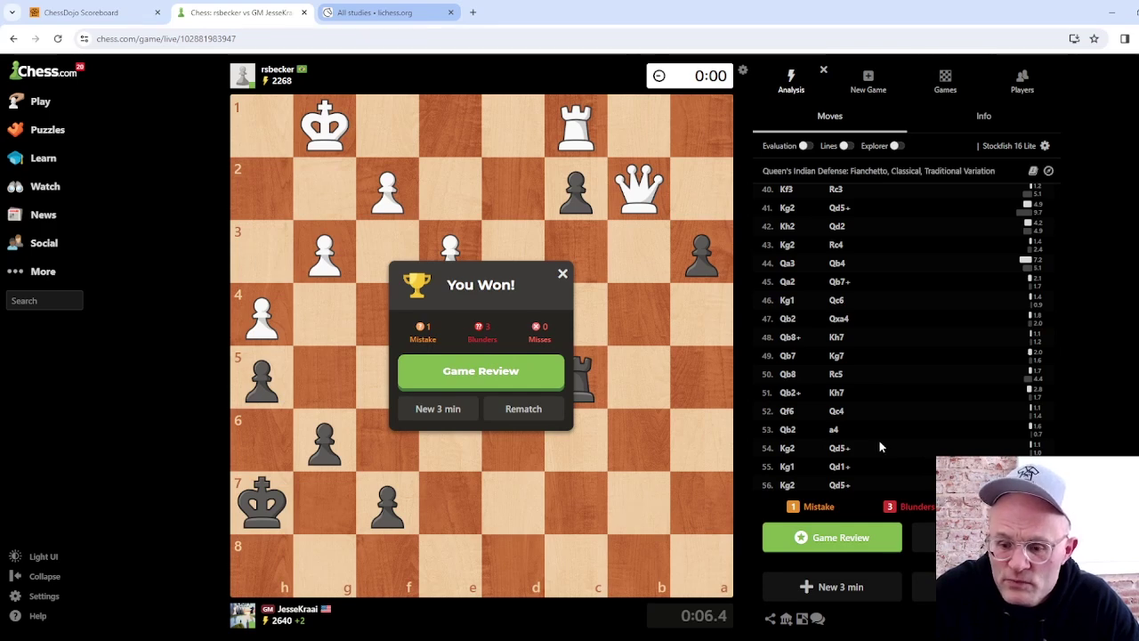
# Copy the full PGN text of the finished game from its sharing options.
pyautogui.click(770, 620)
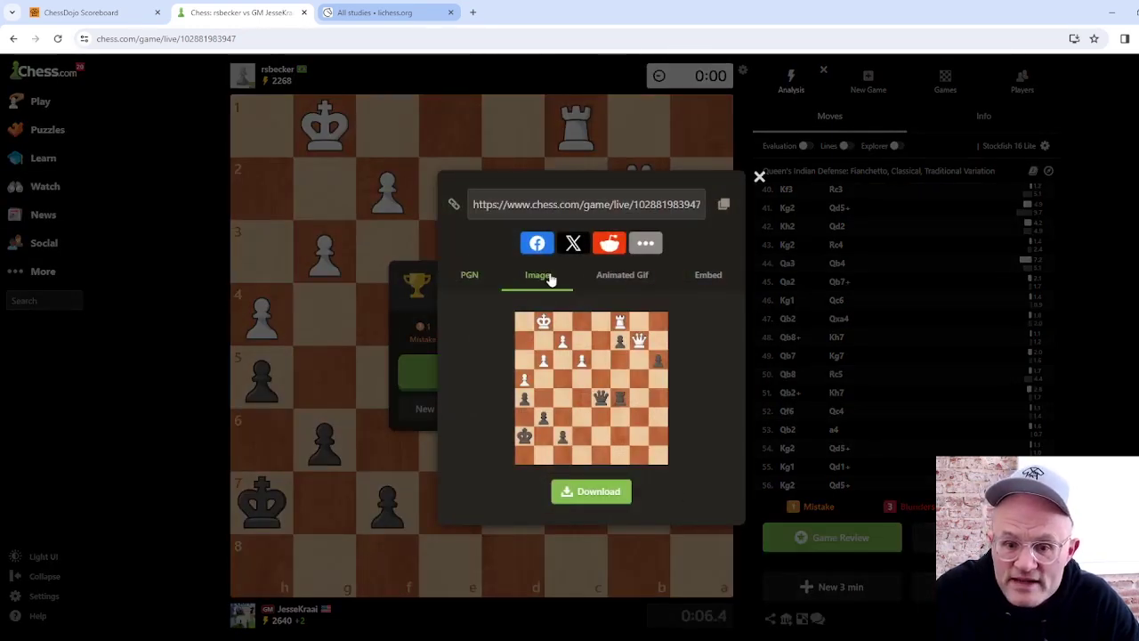
pyautogui.click(471, 278)
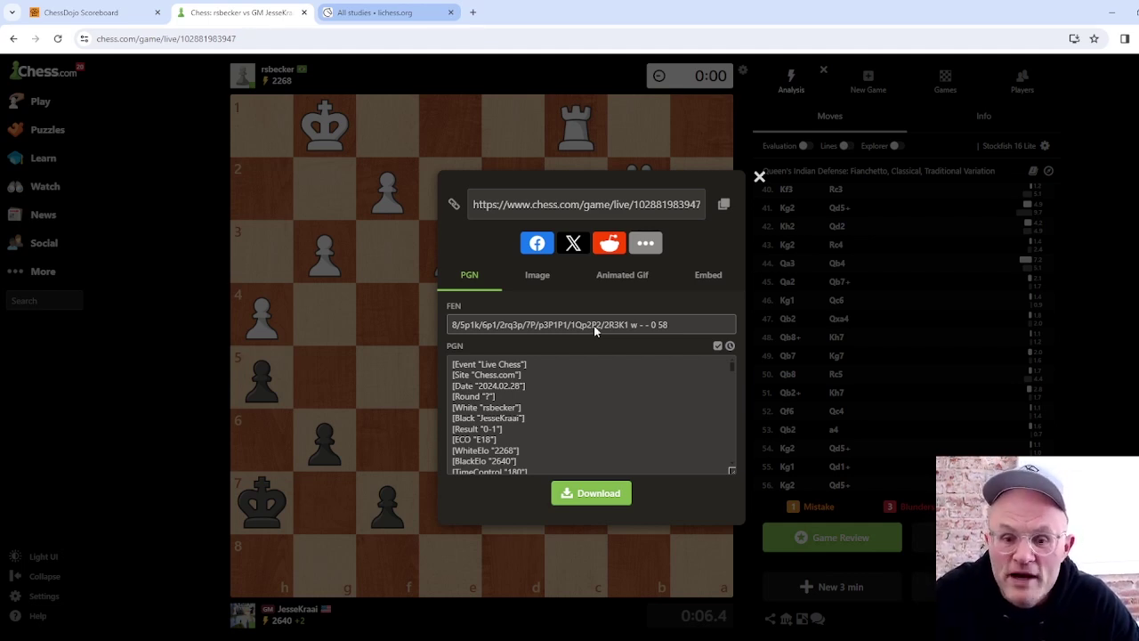
pyautogui.click(508, 402)
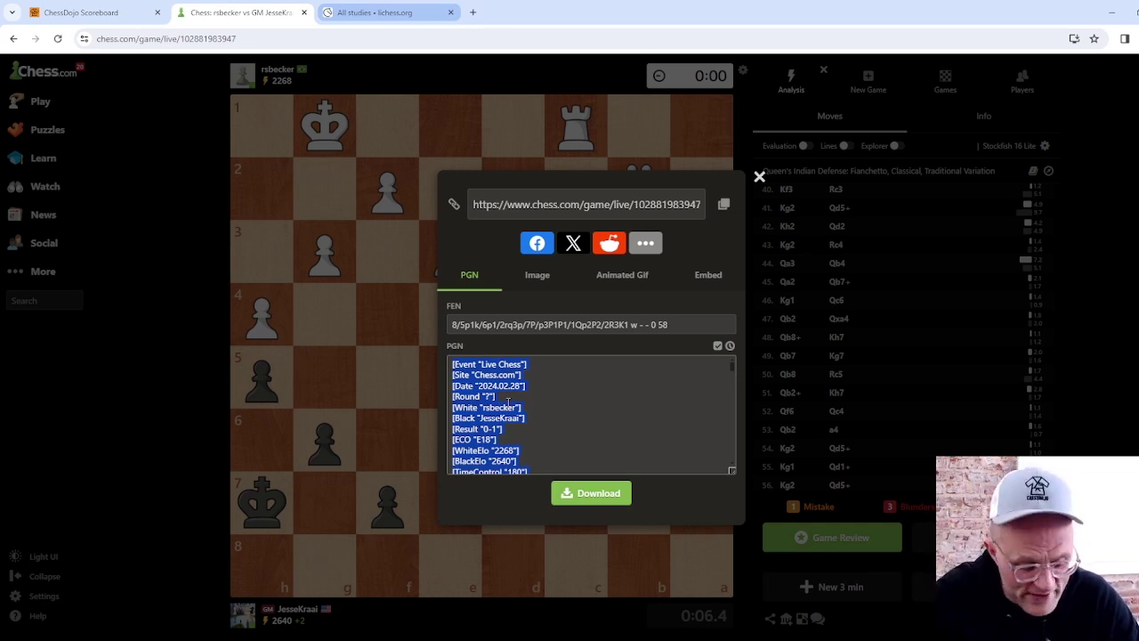
pyautogui.click(759, 179)
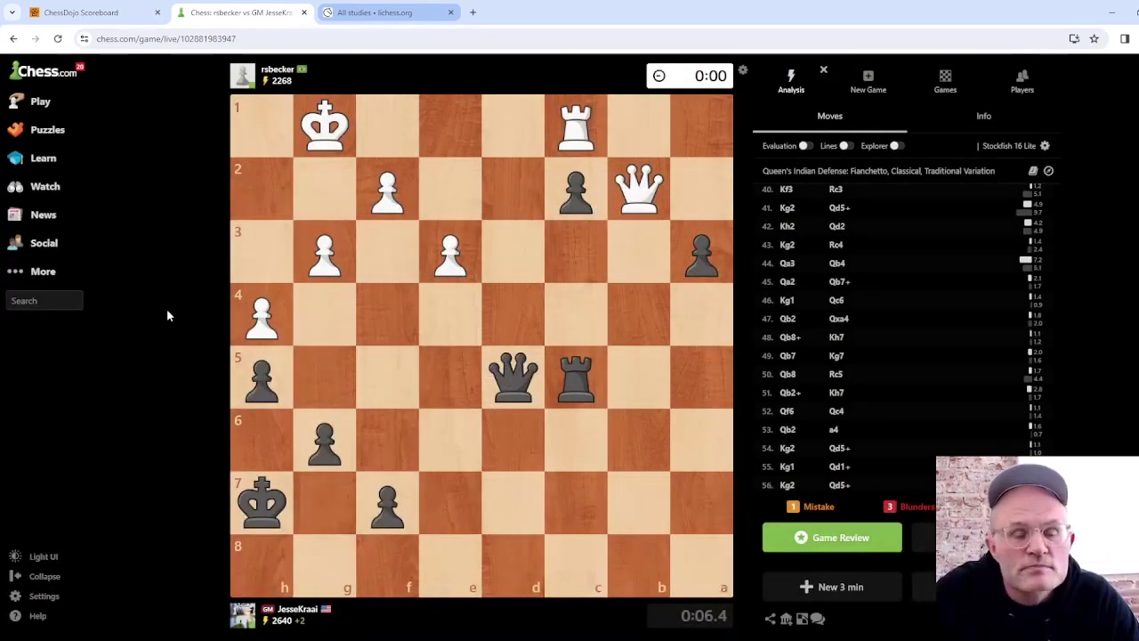
# Create a new Classroom room and load the copied game into it from its PGN.
pyautogui.moveTo(55, 163)
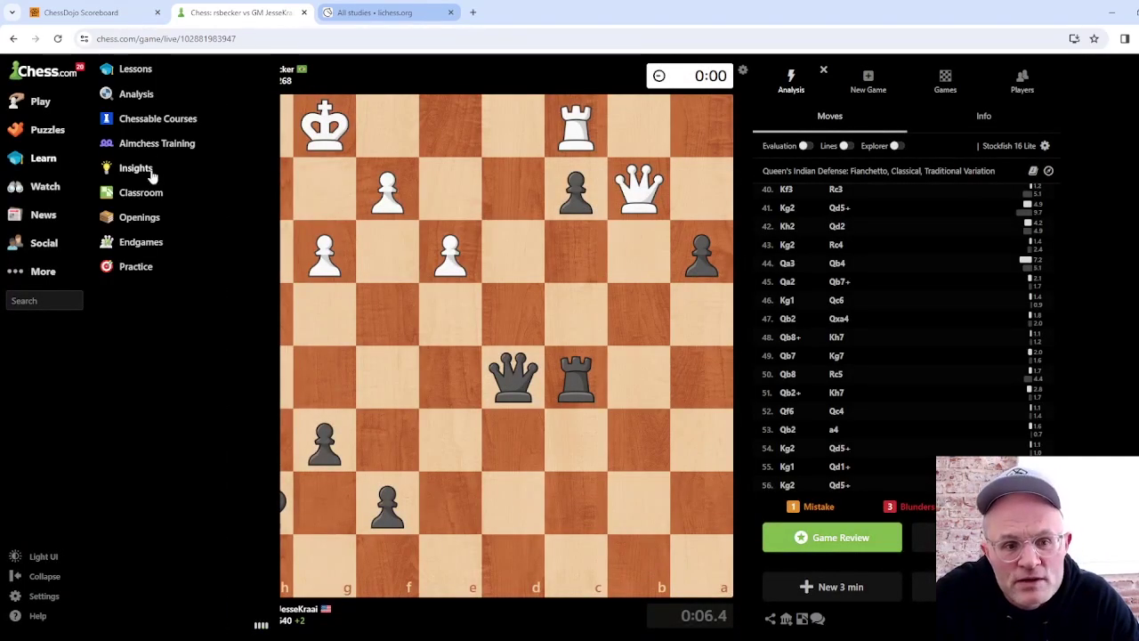
pyautogui.click(141, 194)
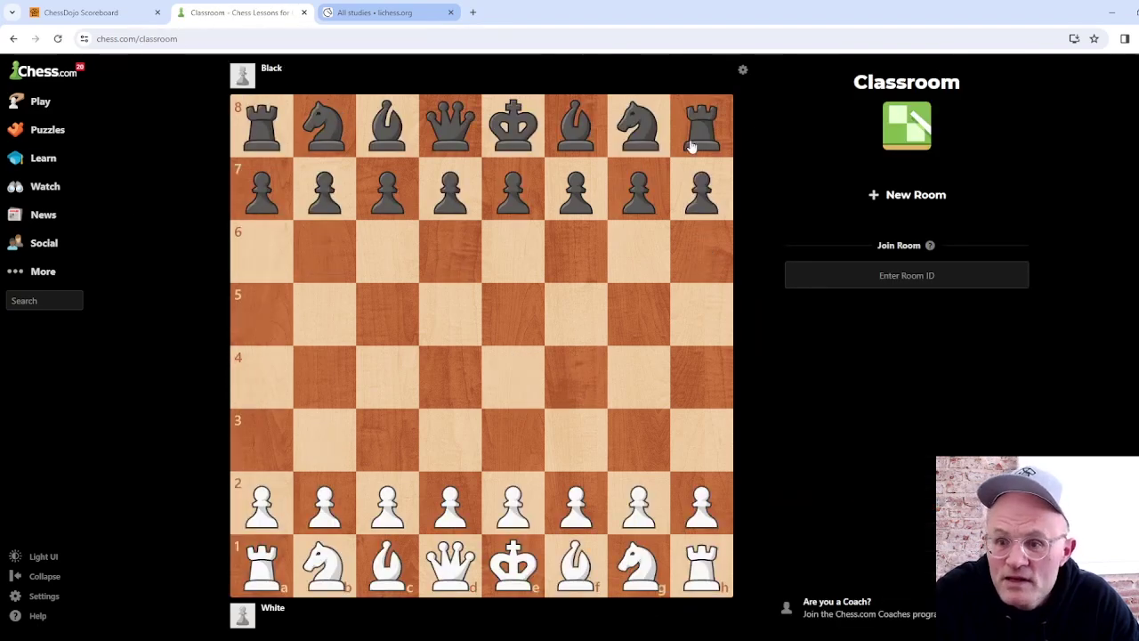
pyautogui.click(908, 195)
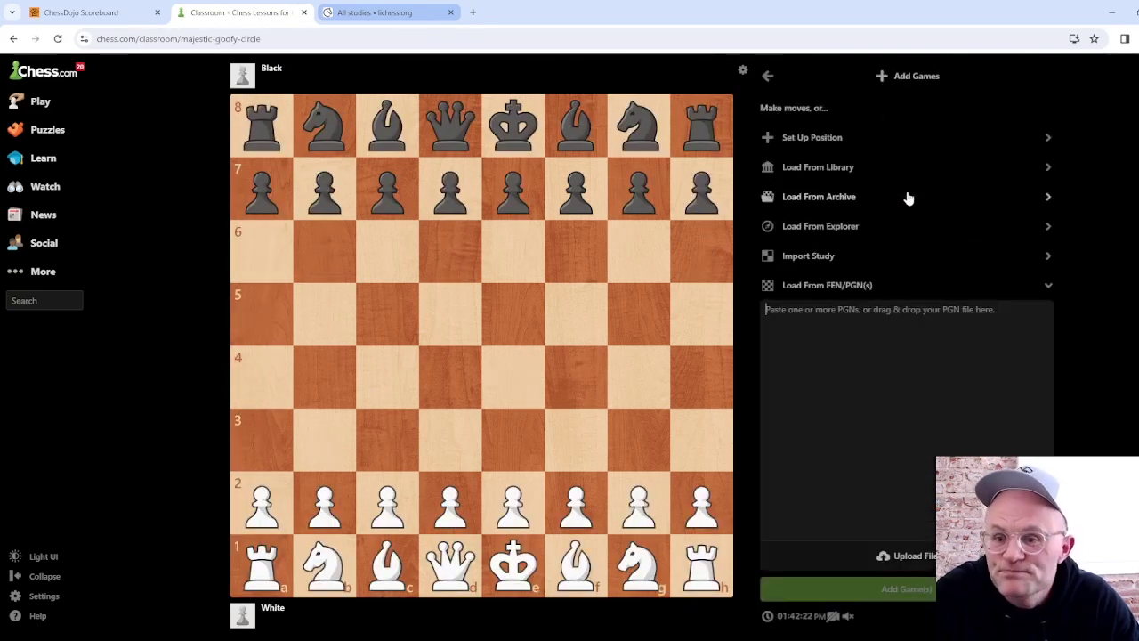
pyautogui.click(809, 329)
pyautogui.hotkey('ctrl', 'v')
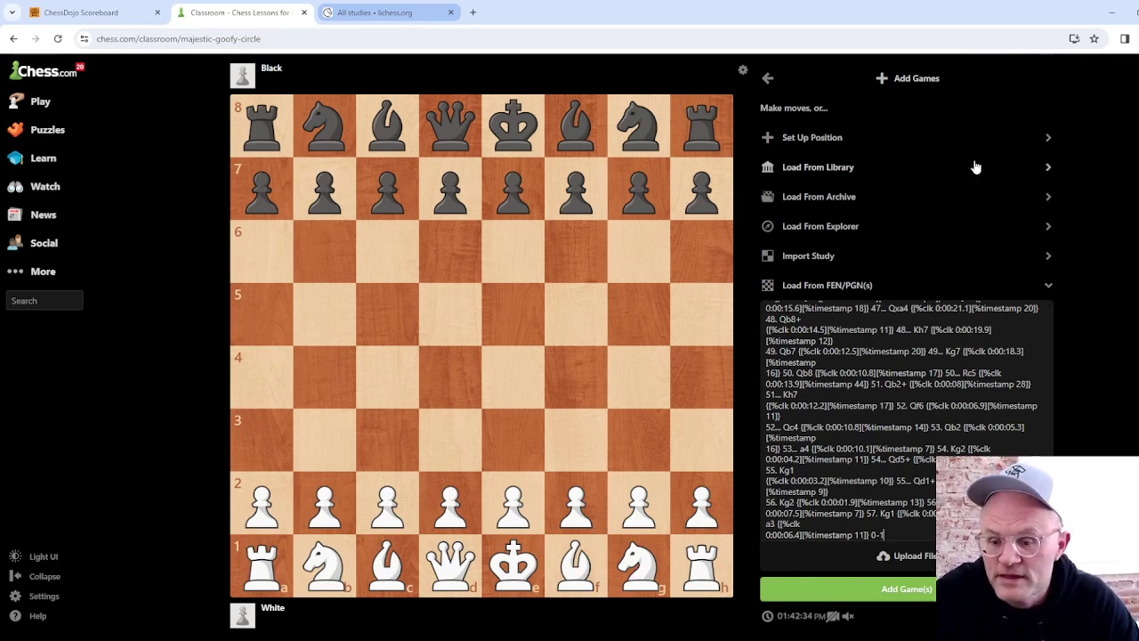
pyautogui.click(917, 584)
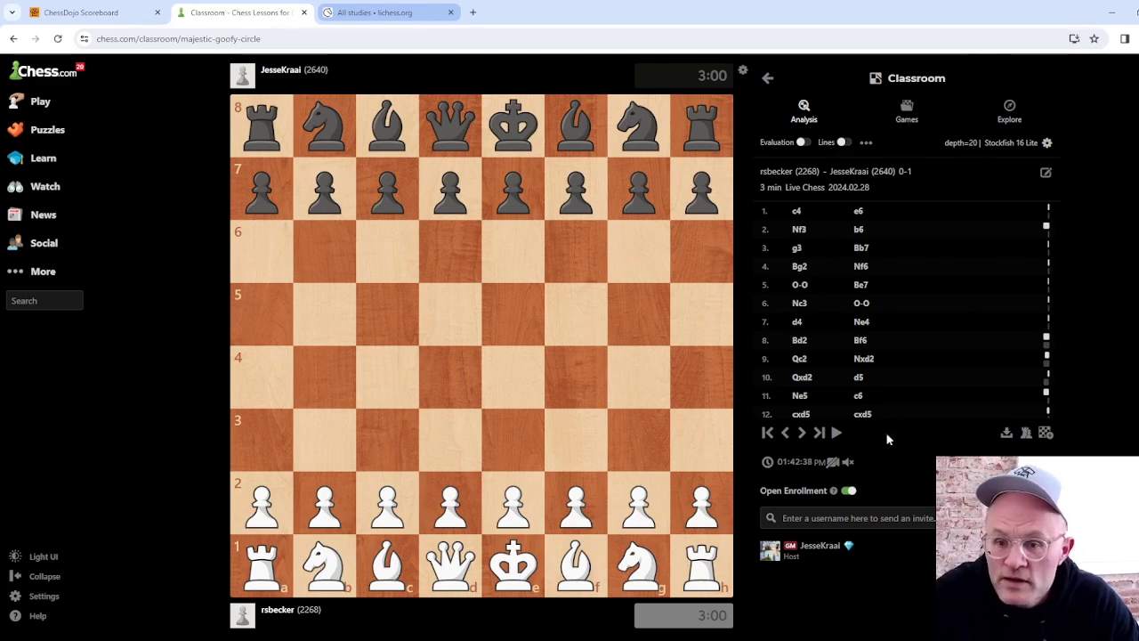
# Add 3...Be7 as a variation after 3. g3 and mark the main-line move Bb7 with "!".
pyautogui.click(797, 252)
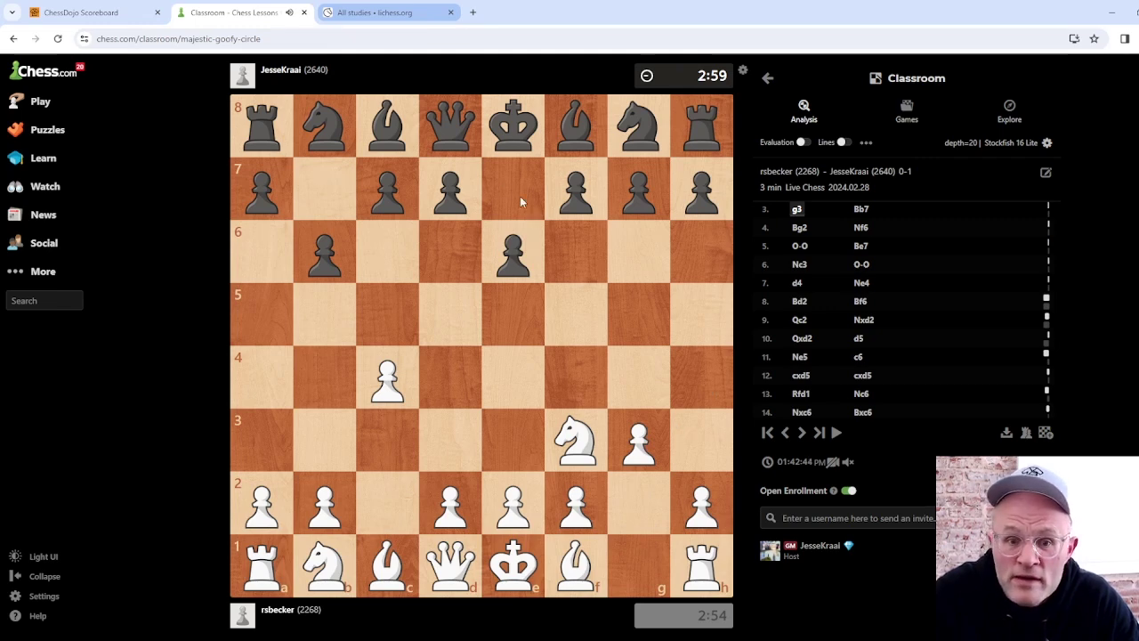
pyautogui.moveTo(576, 128); pyautogui.dragTo(512, 186)
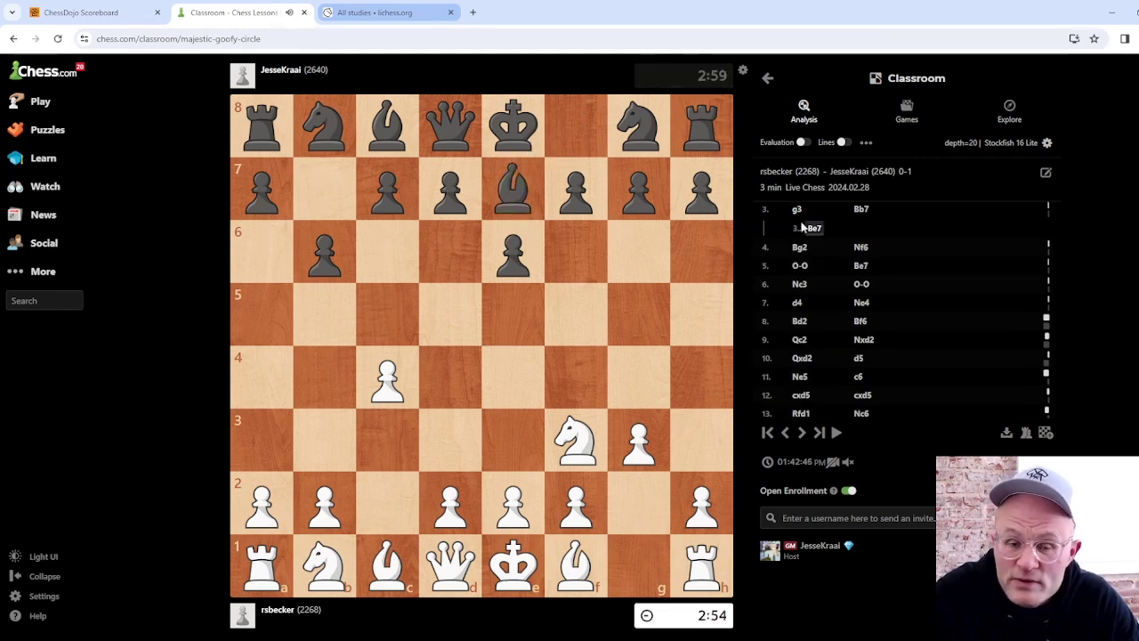
pyautogui.click(862, 210)
pyautogui.rightClick(863, 210)
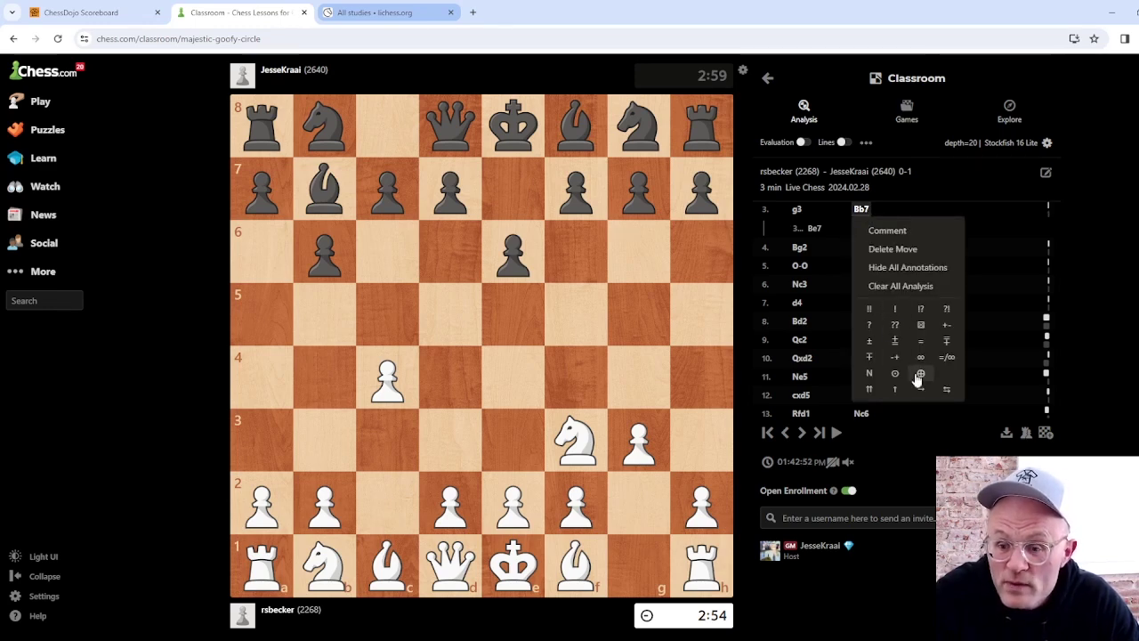
pyautogui.click(897, 308)
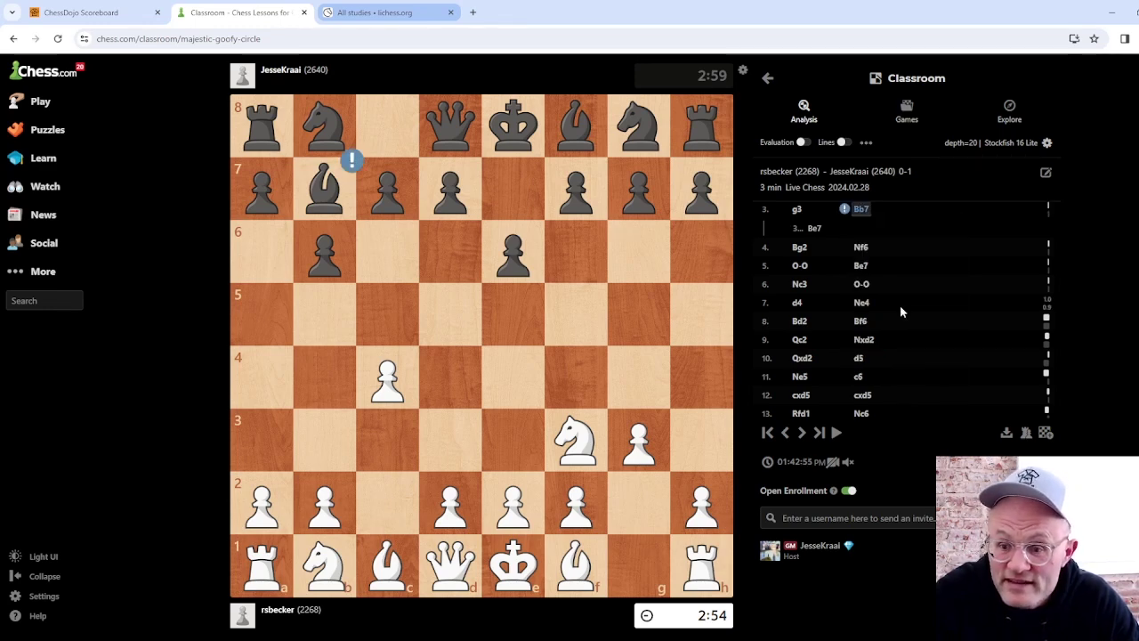
# Add the comment "great move" to Black's third move, Bb7.
pyautogui.rightClick(861, 210)
pyautogui.click(887, 230)
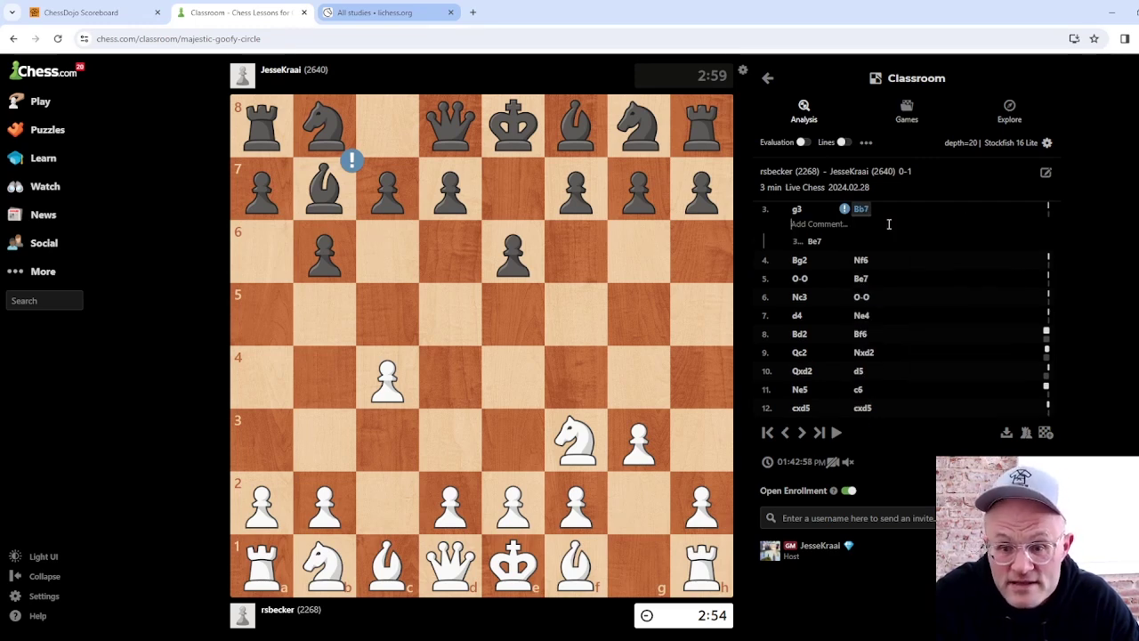
pyautogui.write('great move')
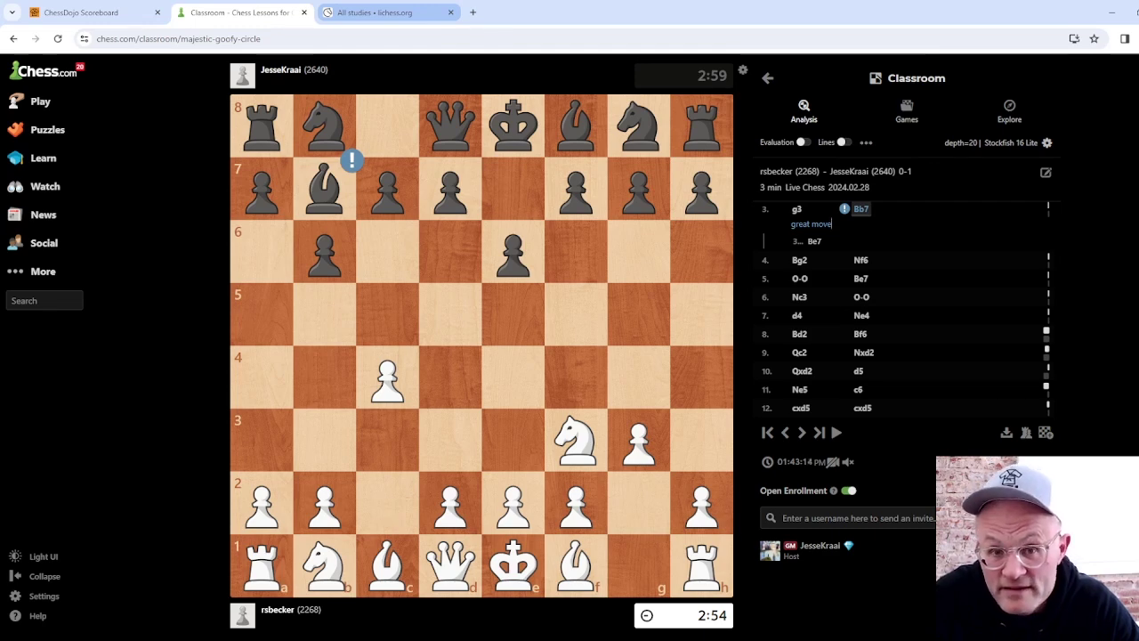
# Copy the annotated game's PGN text from the classroom's sharing options.
pyautogui.click(1008, 433)
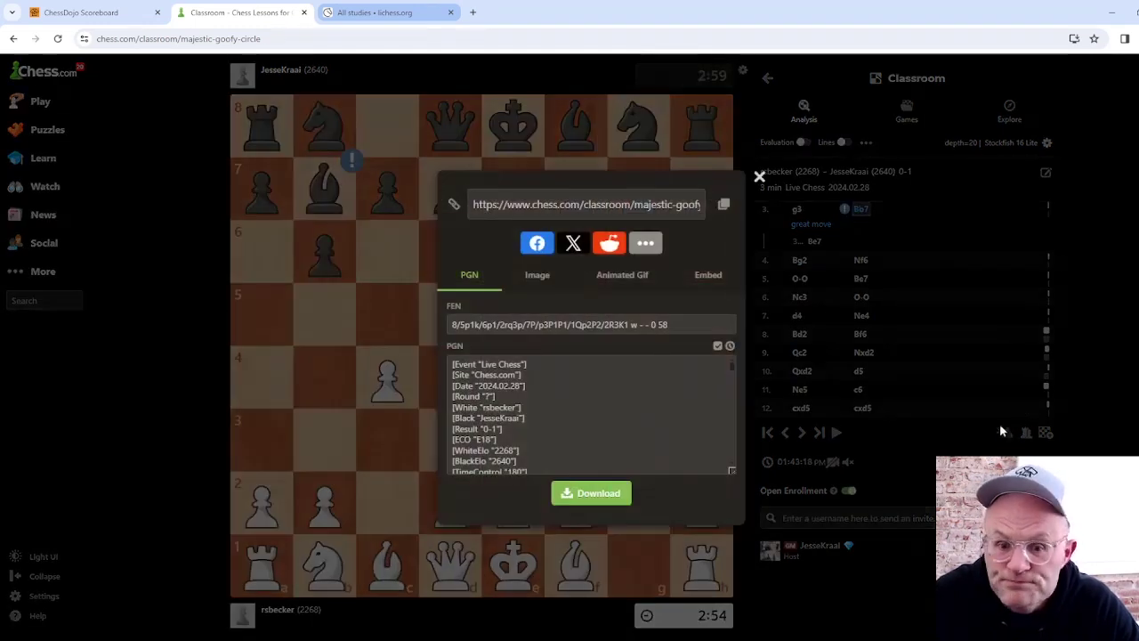
pyautogui.click(526, 400)
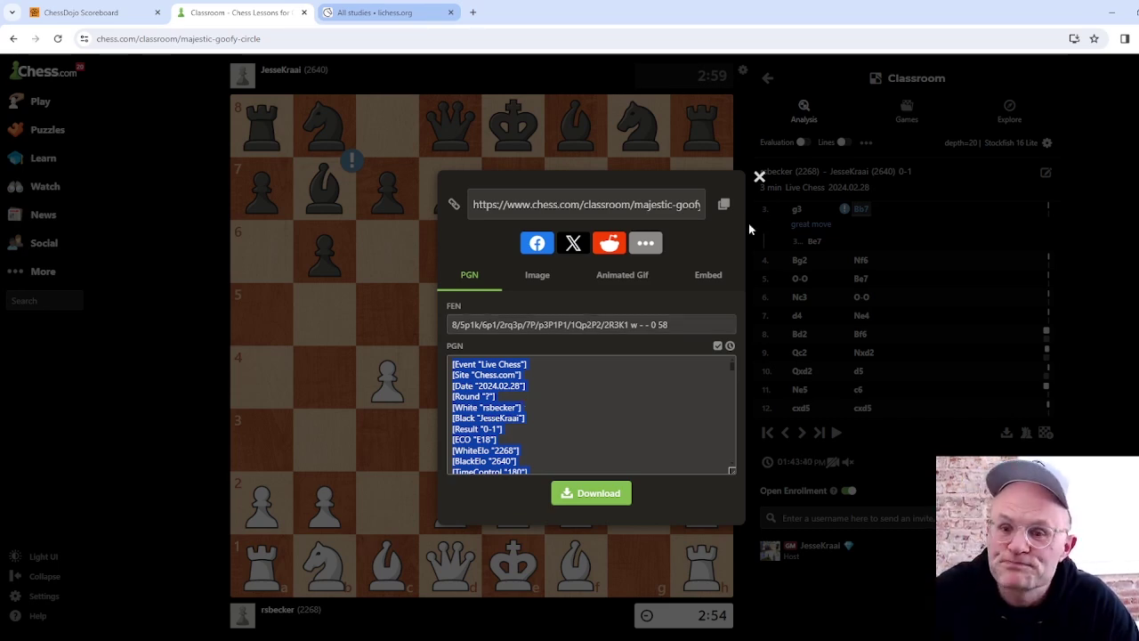
pyautogui.click(759, 178)
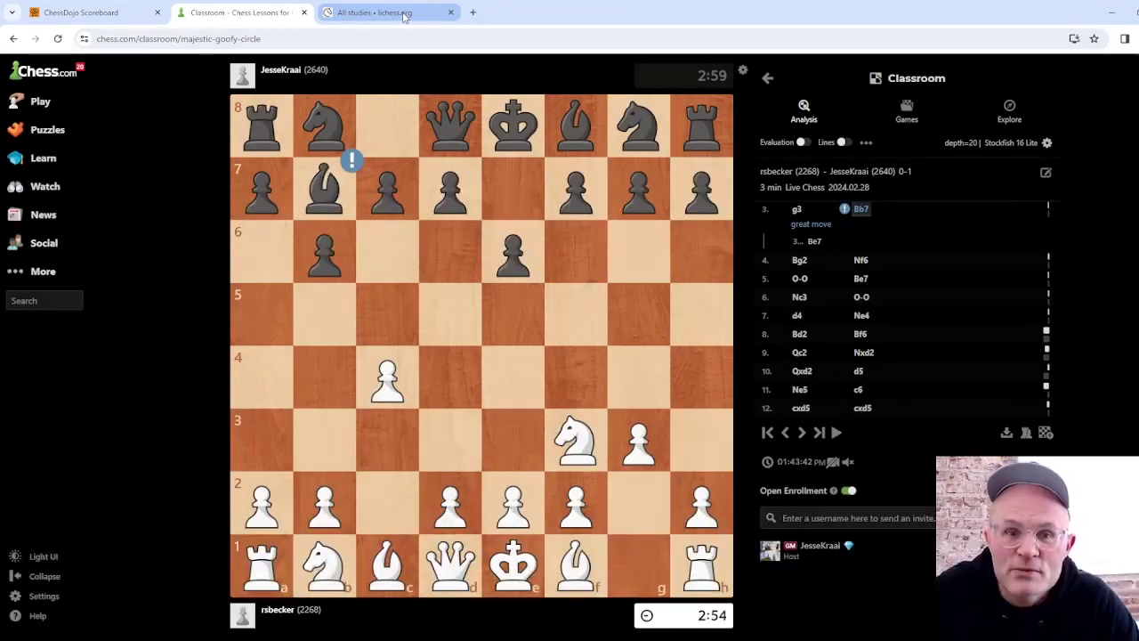
# Switch to Lichess and open the Study section from the home page.
pyautogui.click(407, 14)
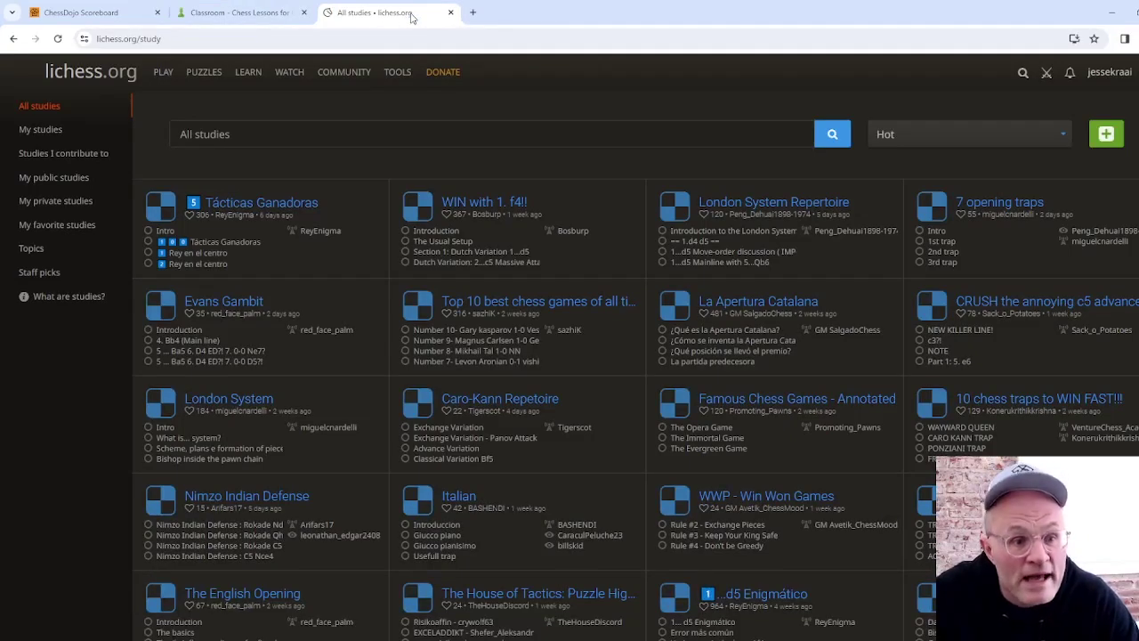
pyautogui.click(83, 73)
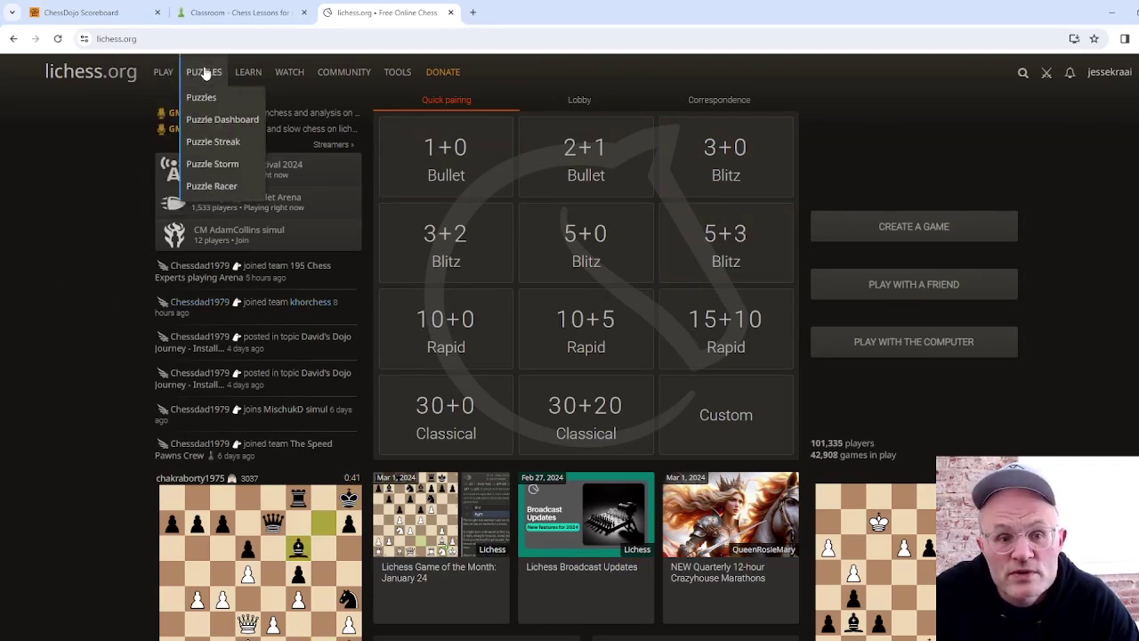
pyautogui.moveTo(250, 70)
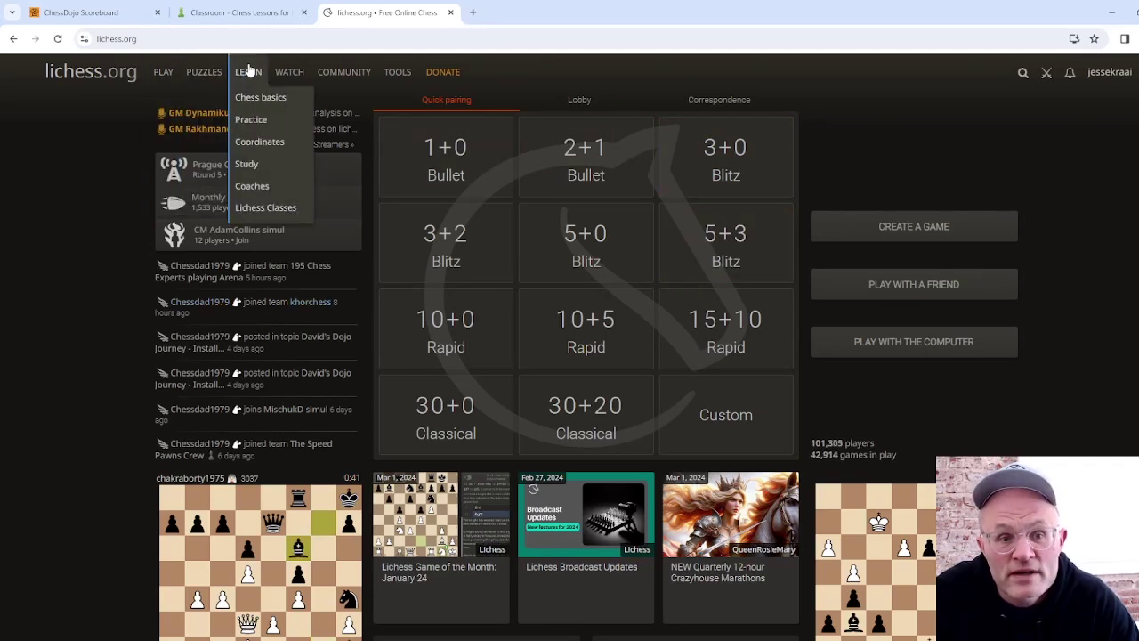
pyautogui.click(243, 166)
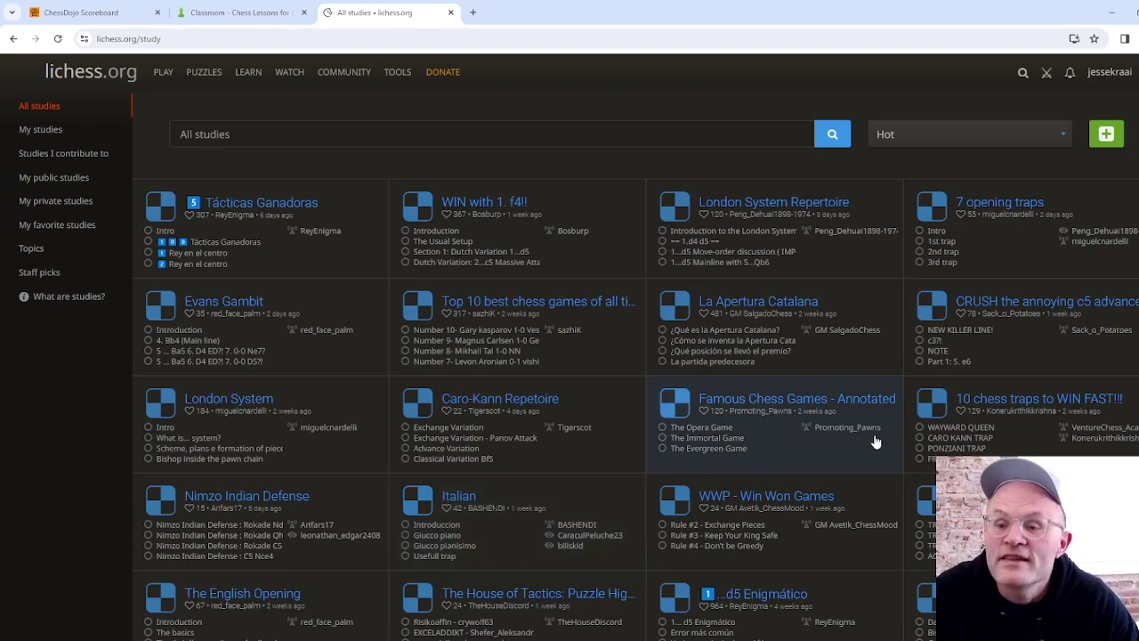
# Create a new public study named "my games" with the default settings.
pyautogui.click(1107, 135)
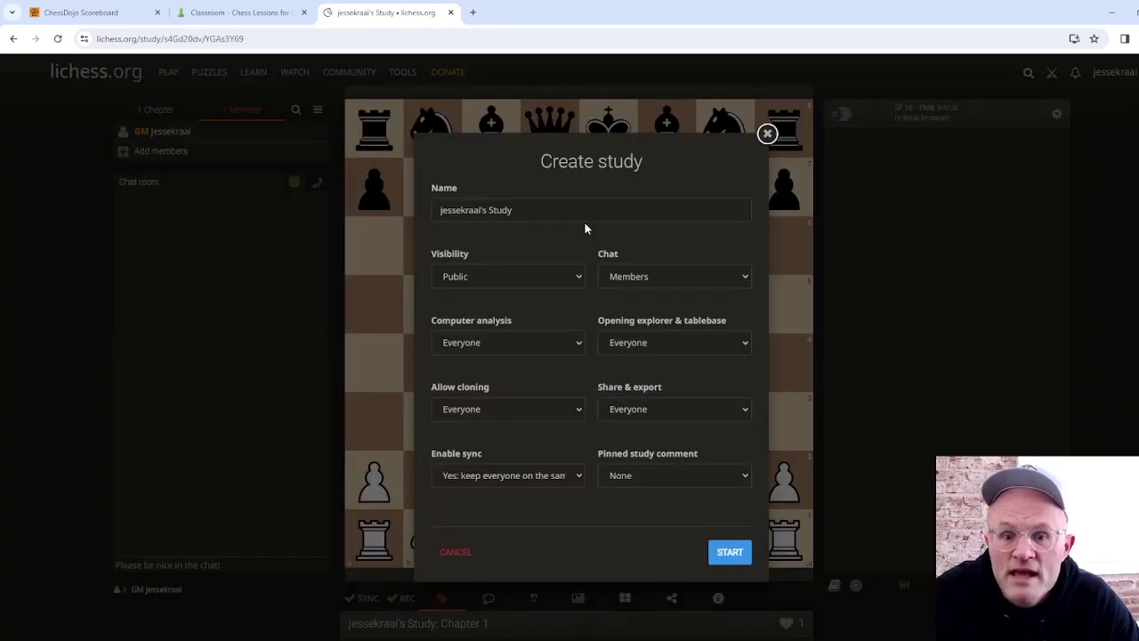
pyautogui.click(560, 215)
pyautogui.moveTo(559, 215); pyautogui.dragTo(431, 219)
pyautogui.write('my games')
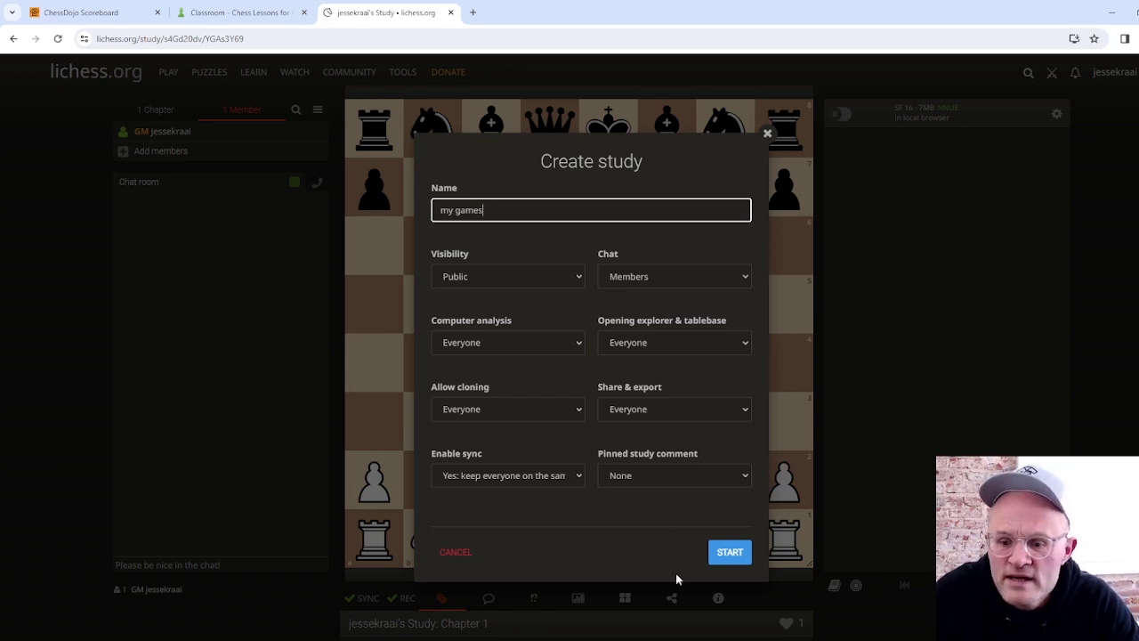
pyautogui.click(732, 553)
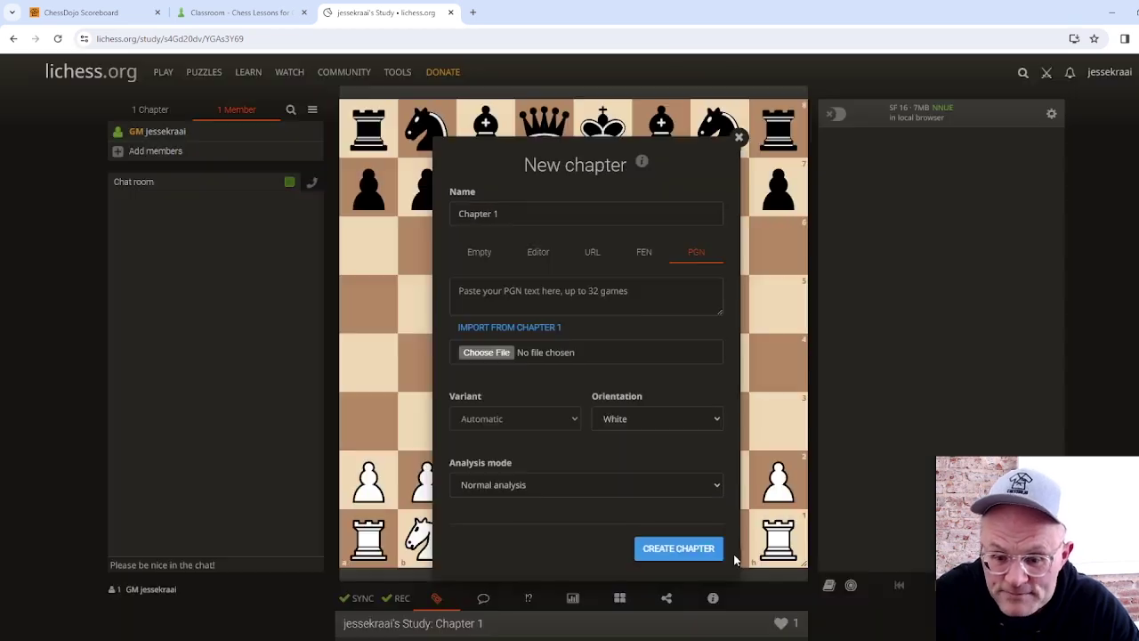
# Create the study's first chapter, named "Me vs chump", from the copied PGN text.
pyautogui.tripleClick(512, 212)
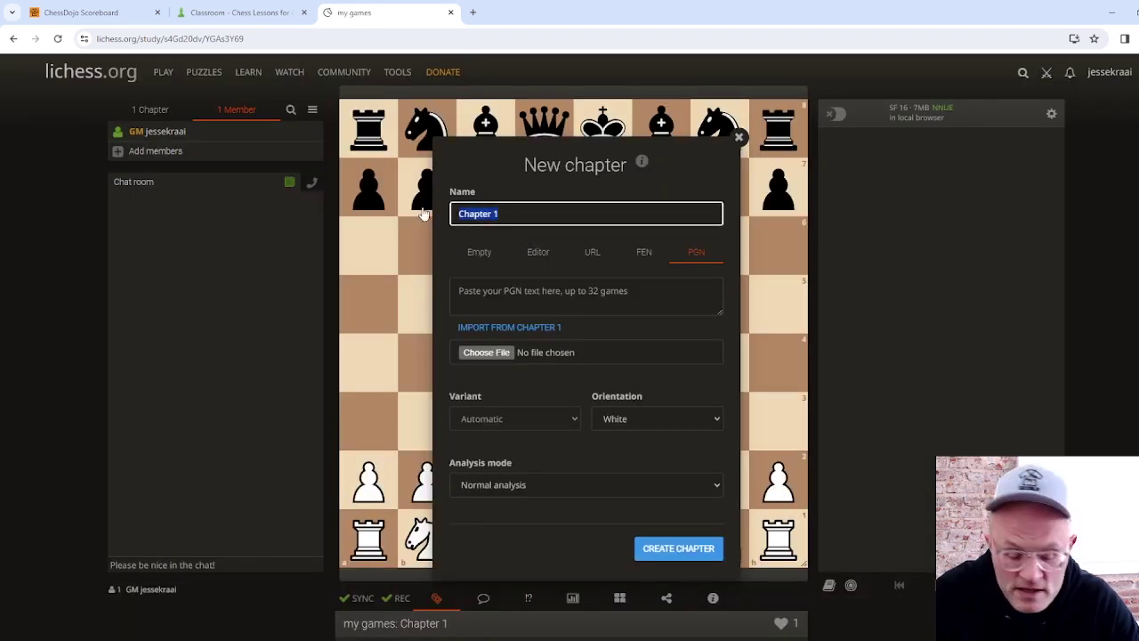
pyautogui.write('Me vs ')
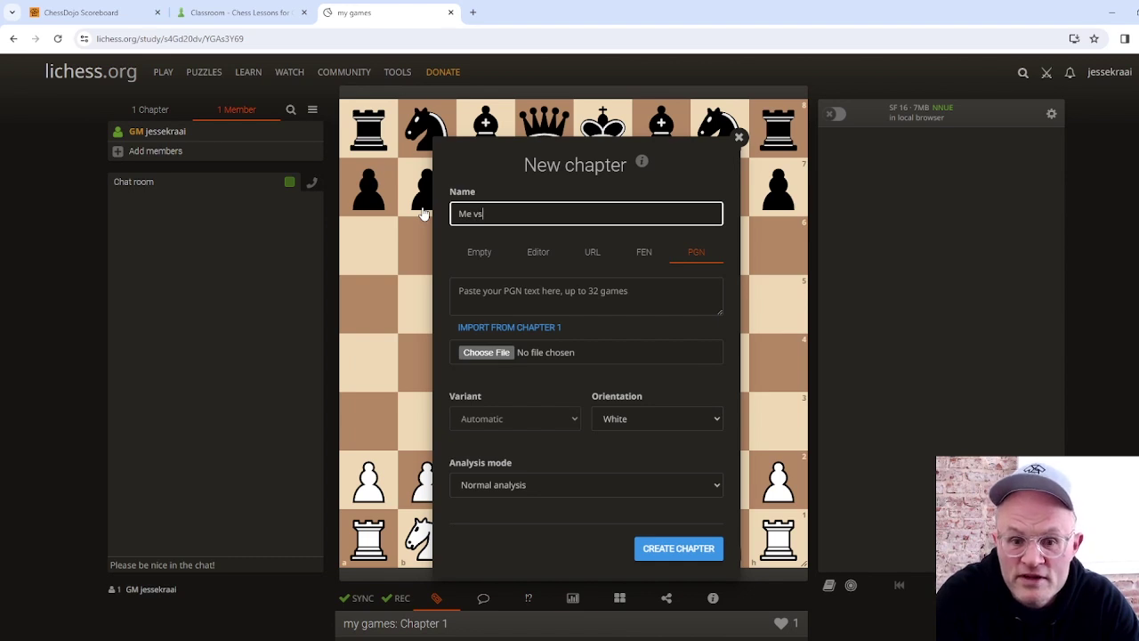
pyautogui.write('chump')
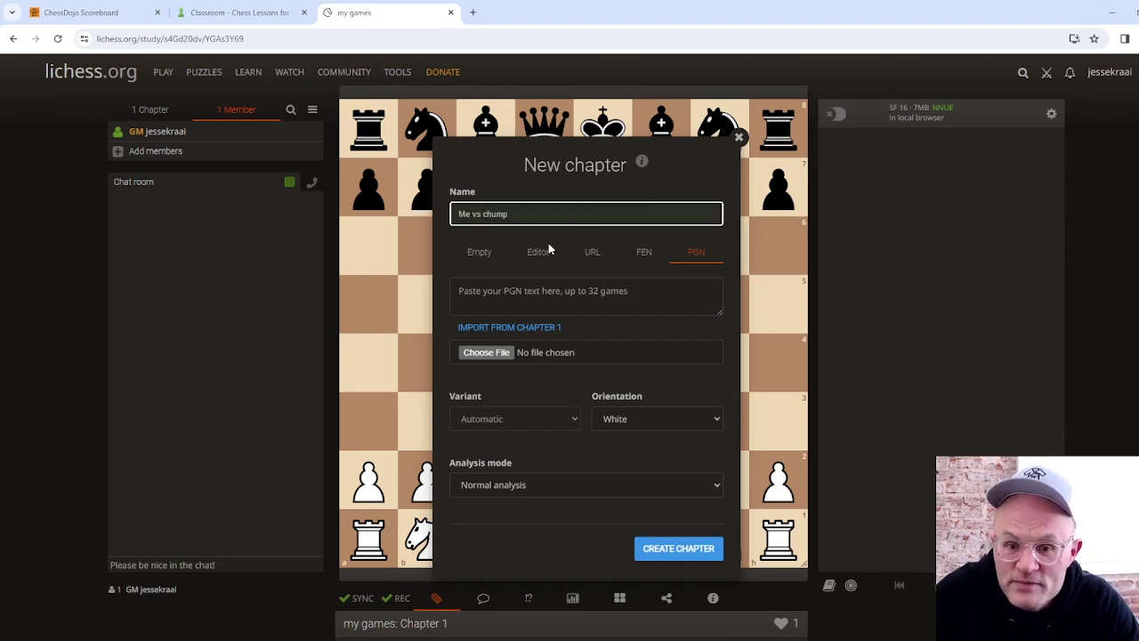
pyautogui.click(462, 293)
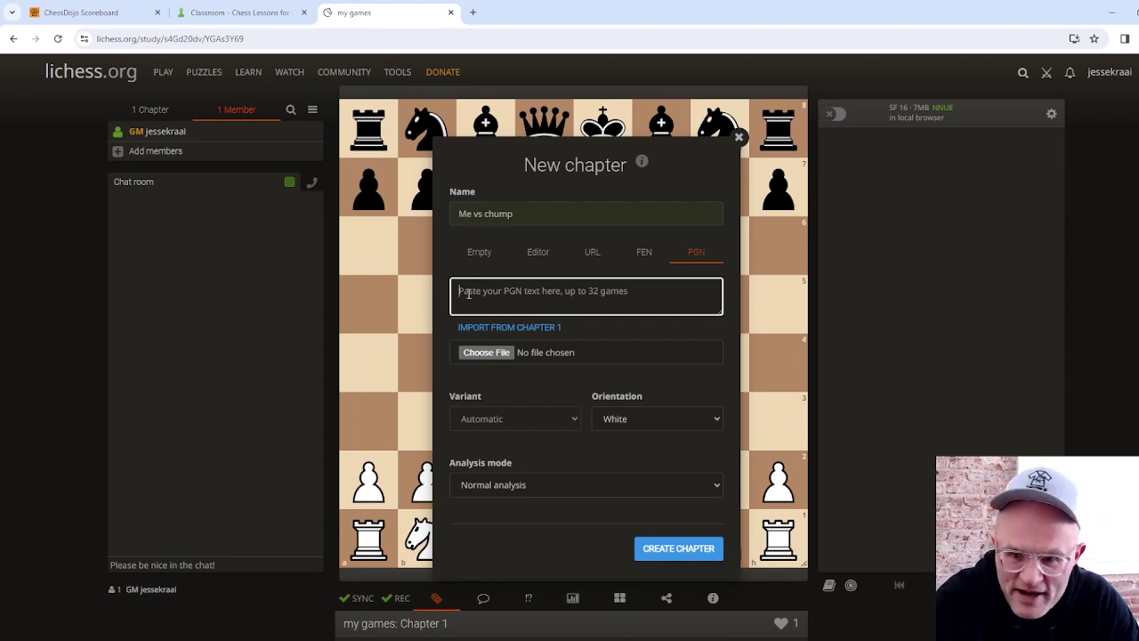
pyautogui.hotkey('ctrl', 'v')
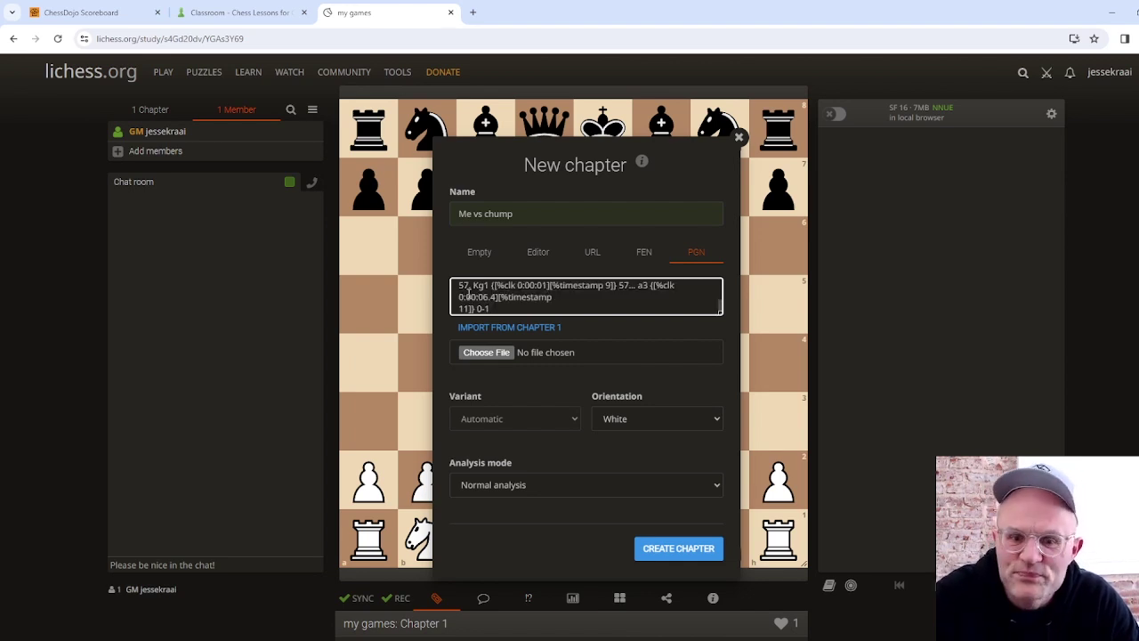
pyautogui.click(683, 549)
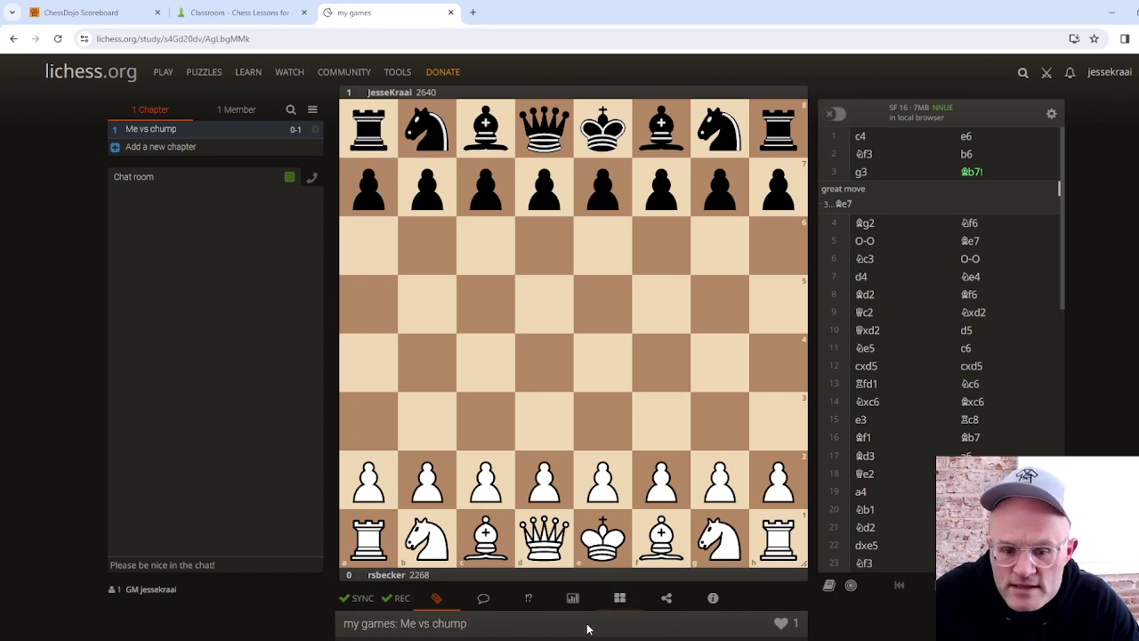
# Add the comment "terrible move!" at the starting position of the "Me vs chump" chapter.
pyautogui.click(484, 599)
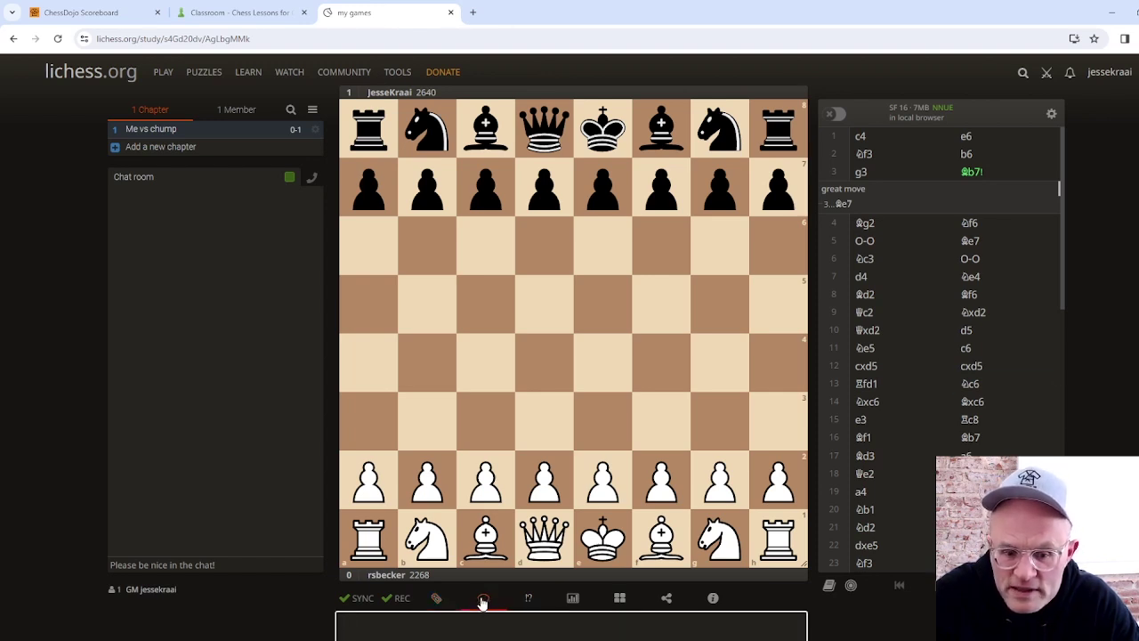
pyautogui.scroll(-1, 389, 623)
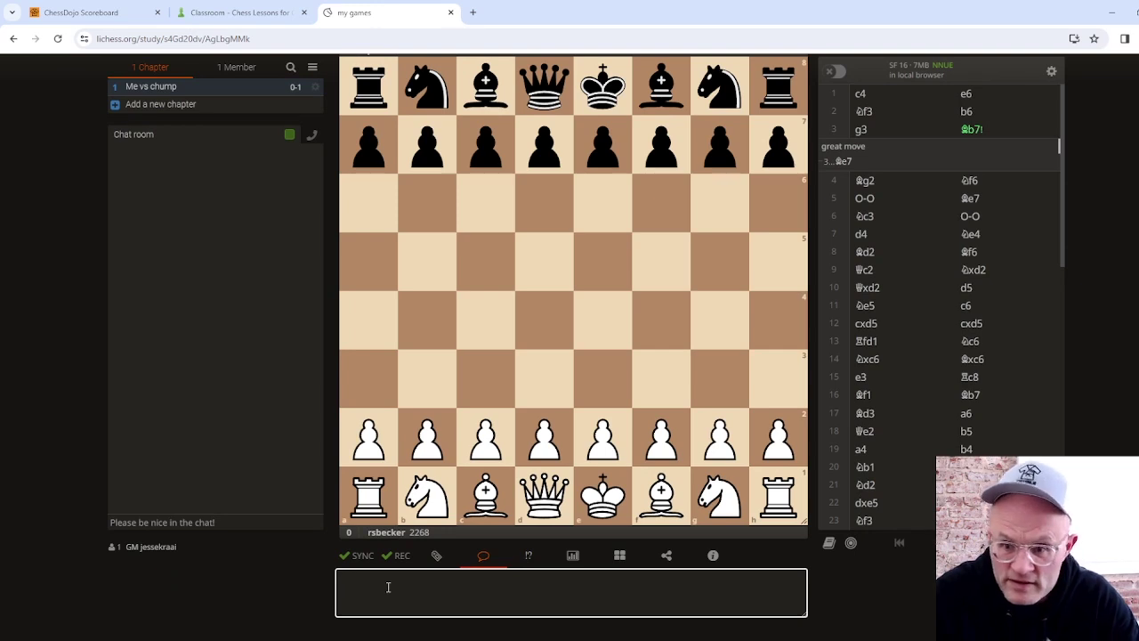
pyautogui.write('terrible')
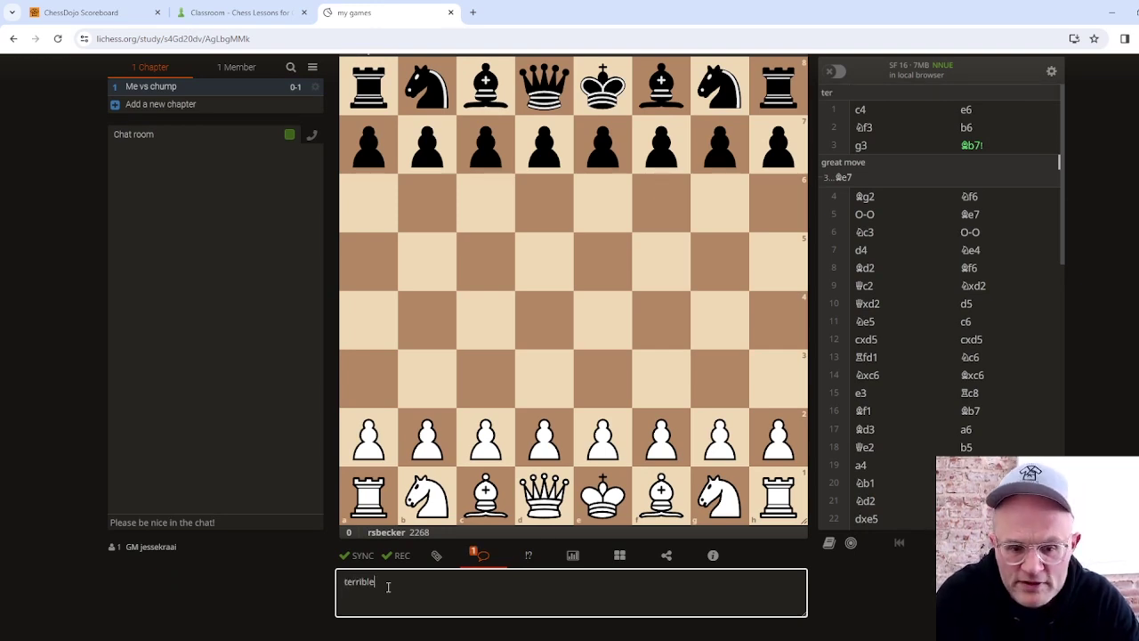
pyautogui.write(' move!')
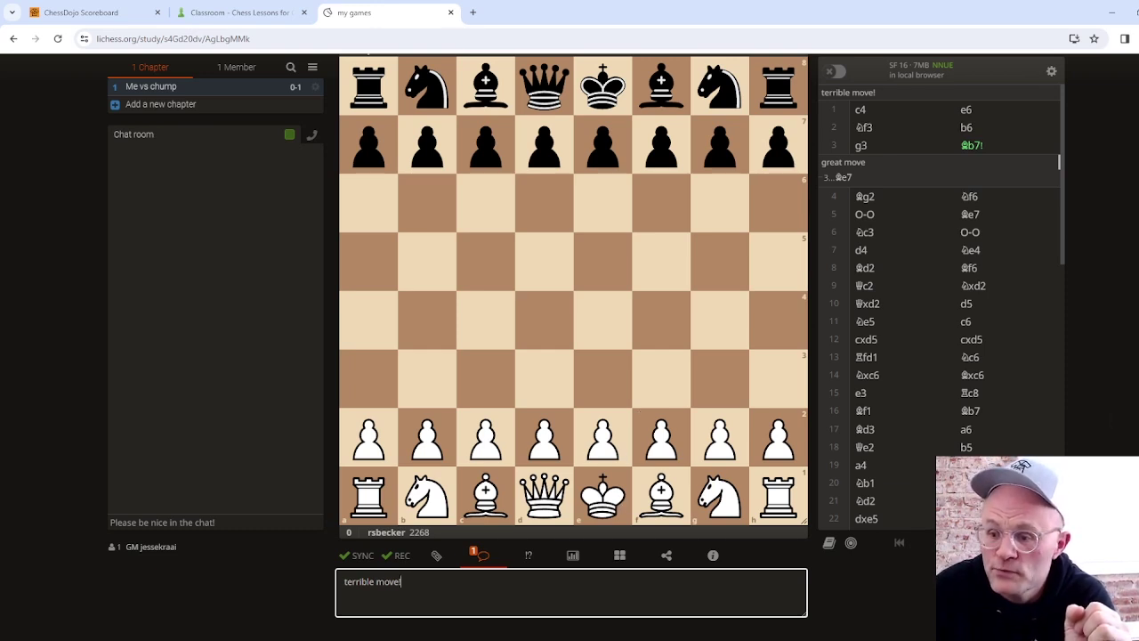
# Annotate Black's third move, Bb7, with the Time trouble and Initiative symbols.
pyautogui.click(528, 555)
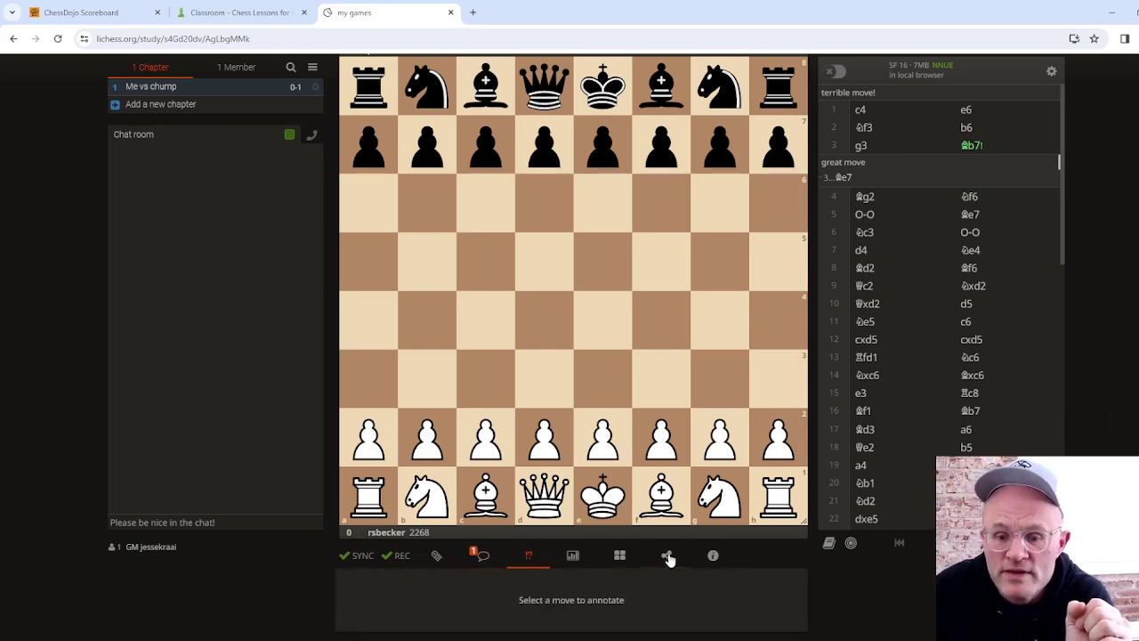
pyautogui.click(973, 146)
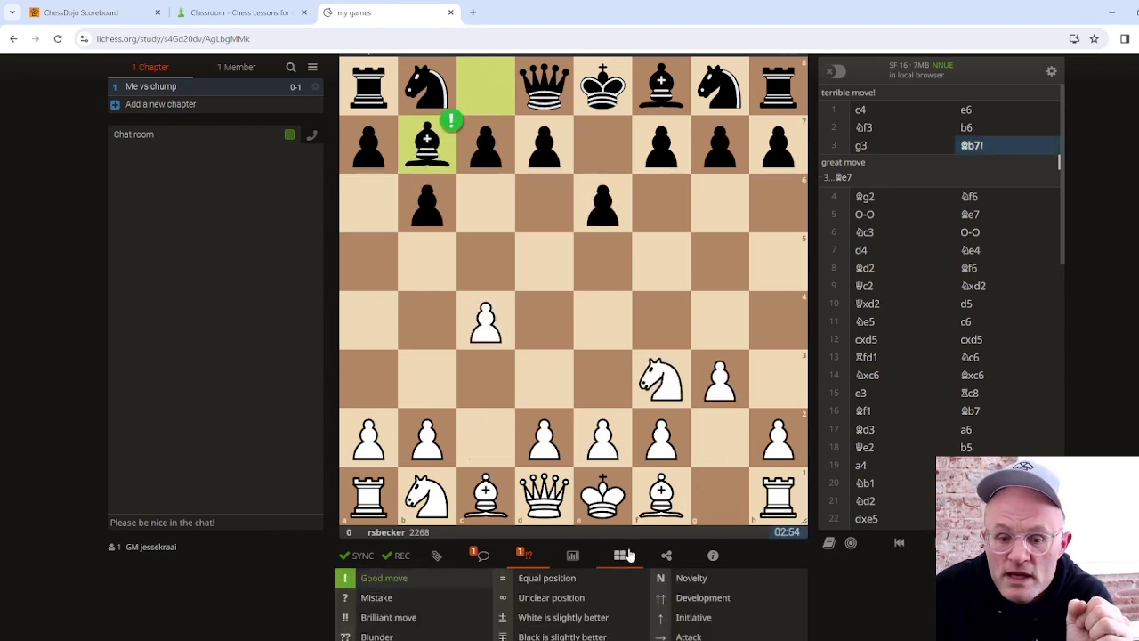
pyautogui.scroll(-3, 944, 489)
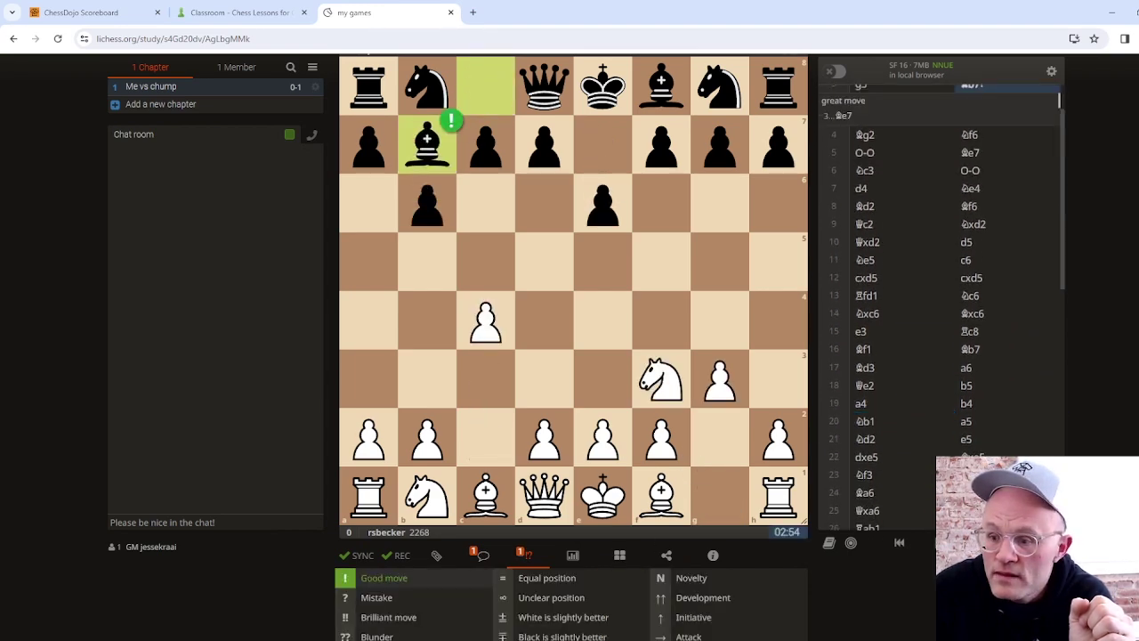
pyautogui.scroll(-2, 570, 516)
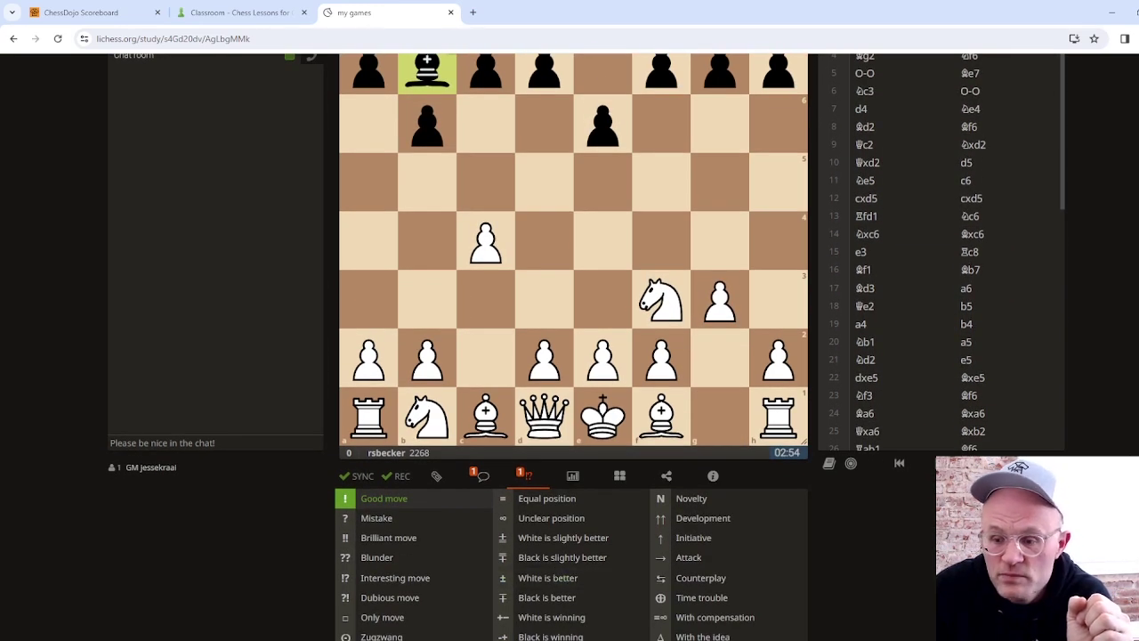
pyautogui.scroll(-1, 570, 356)
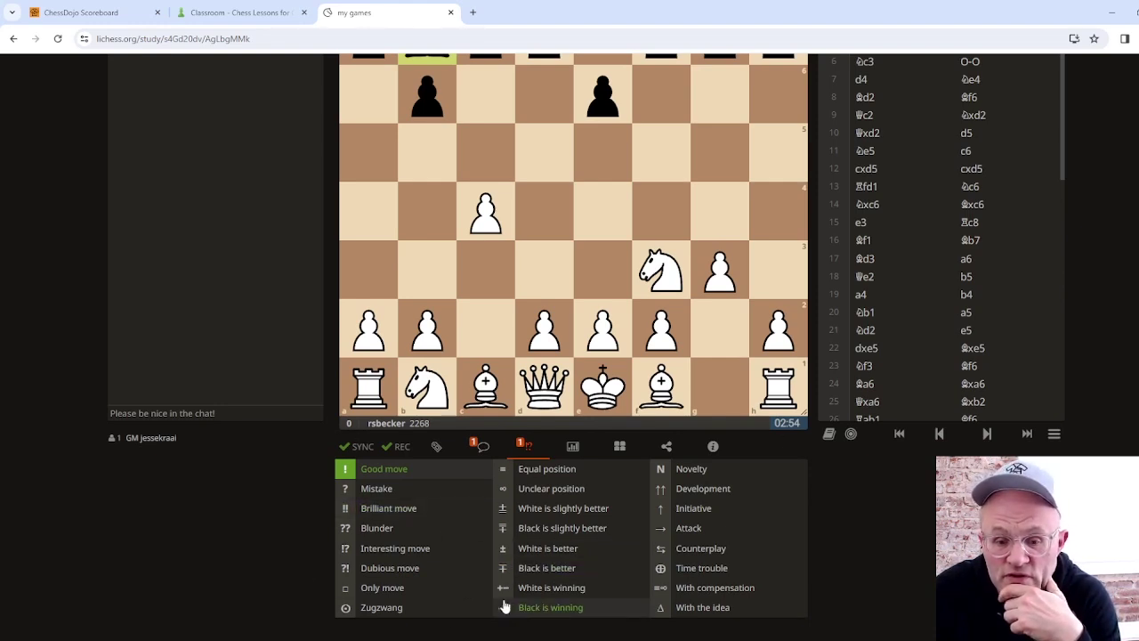
pyautogui.click(677, 568)
pyautogui.click(692, 508)
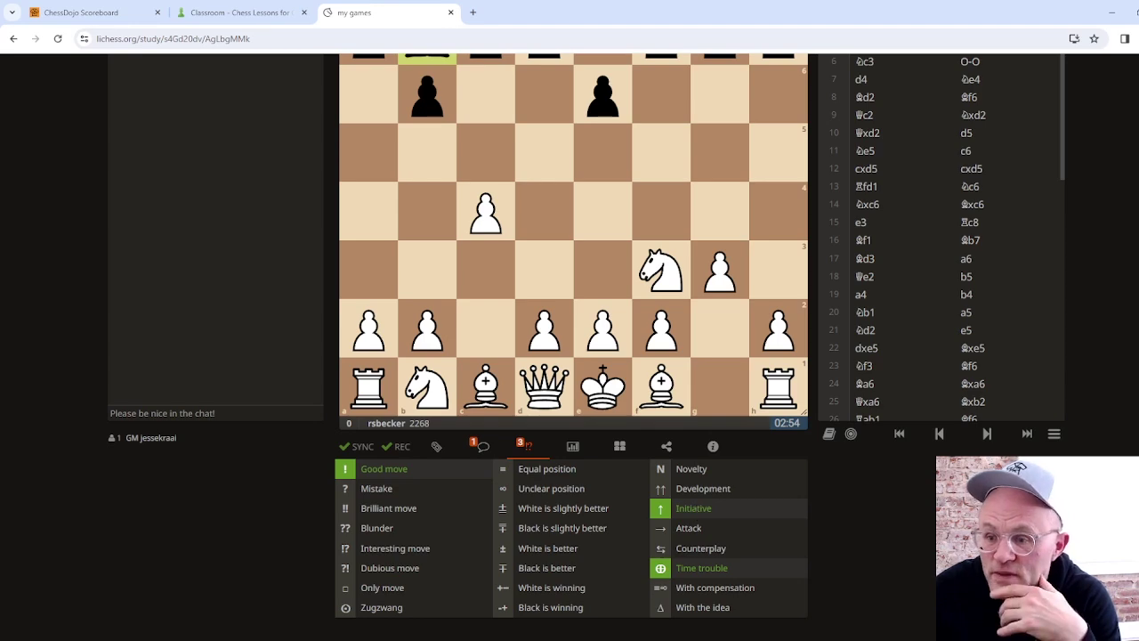
# Step through the game from White's Bg2 to Black's castling on move 6.
pyautogui.scroll(3, 570, 347)
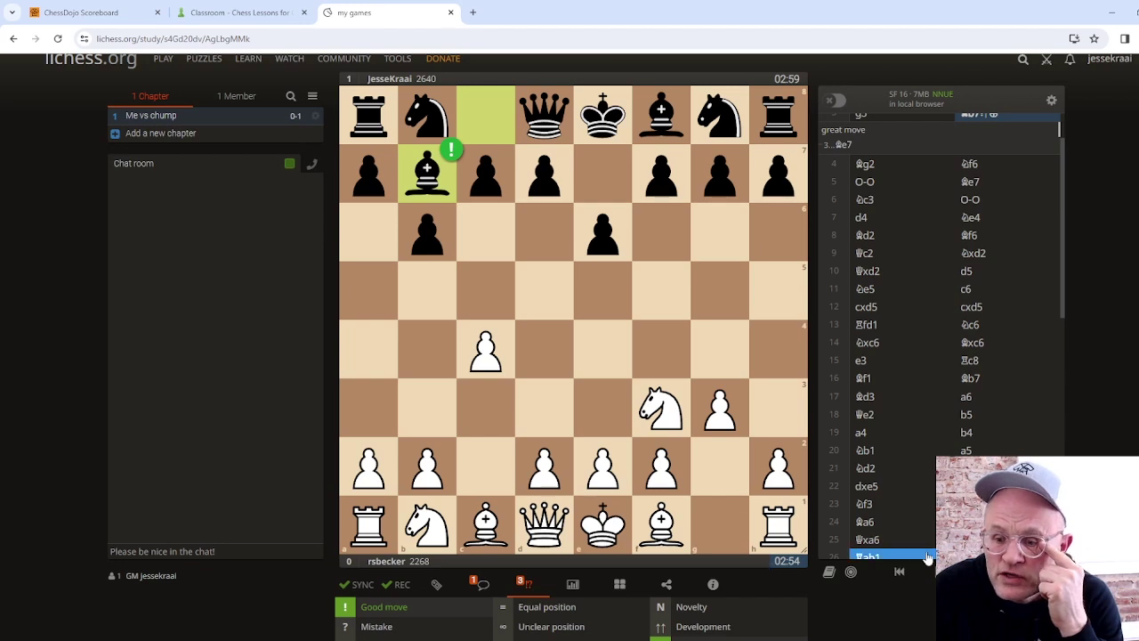
pyautogui.press('Right')
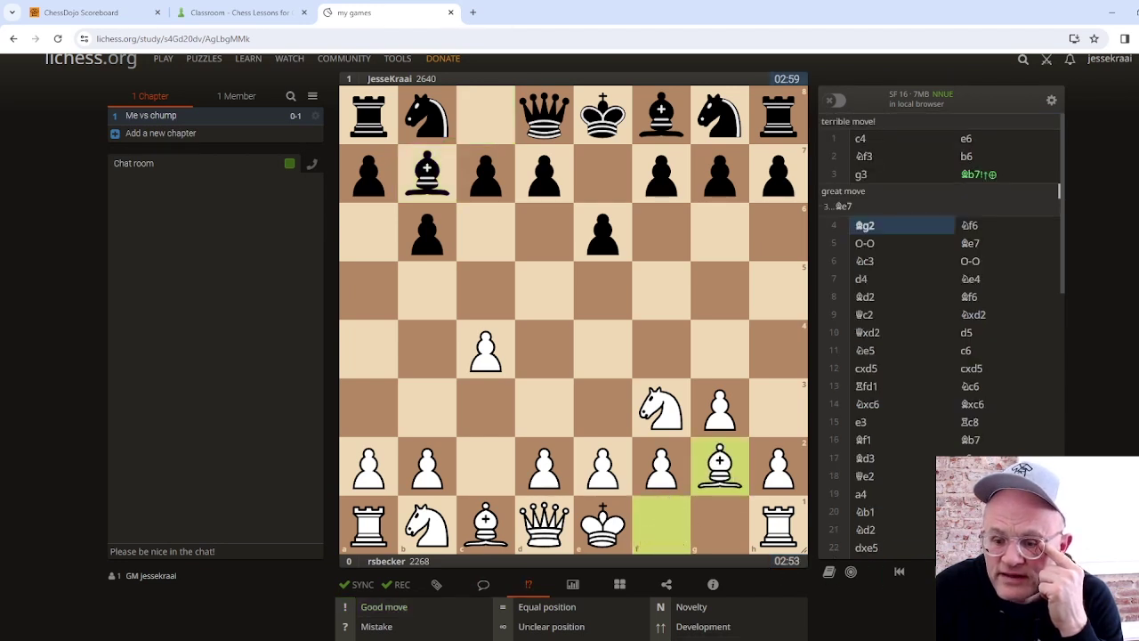
pyautogui.press('Right')
pyautogui.press('Right')
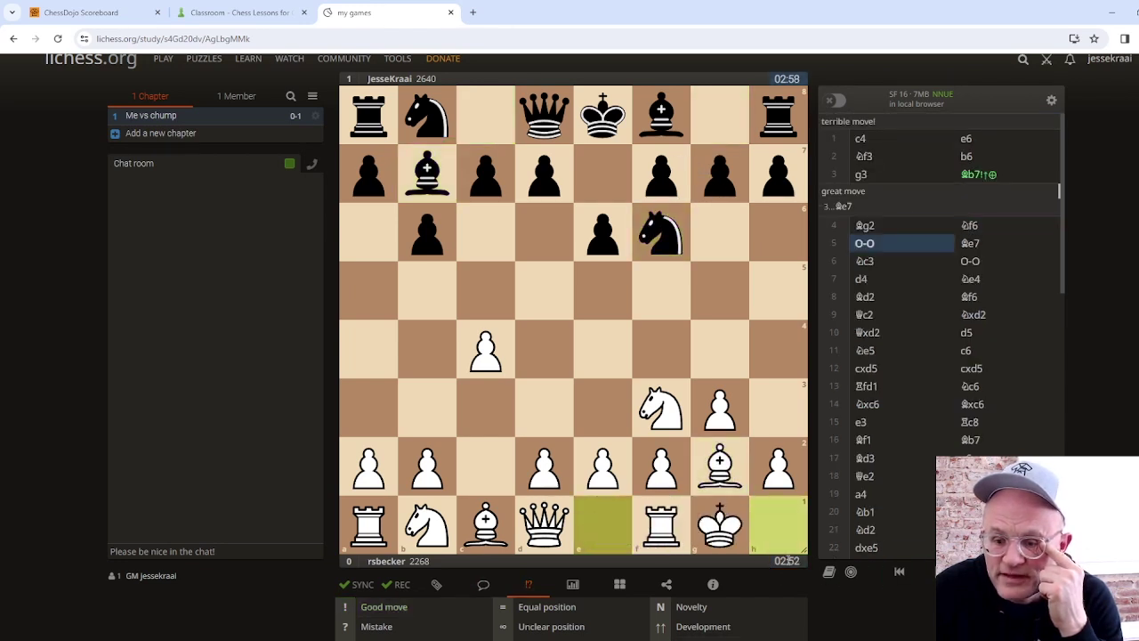
pyautogui.press('Right')
pyautogui.press('Right')
pyautogui.press('Right')
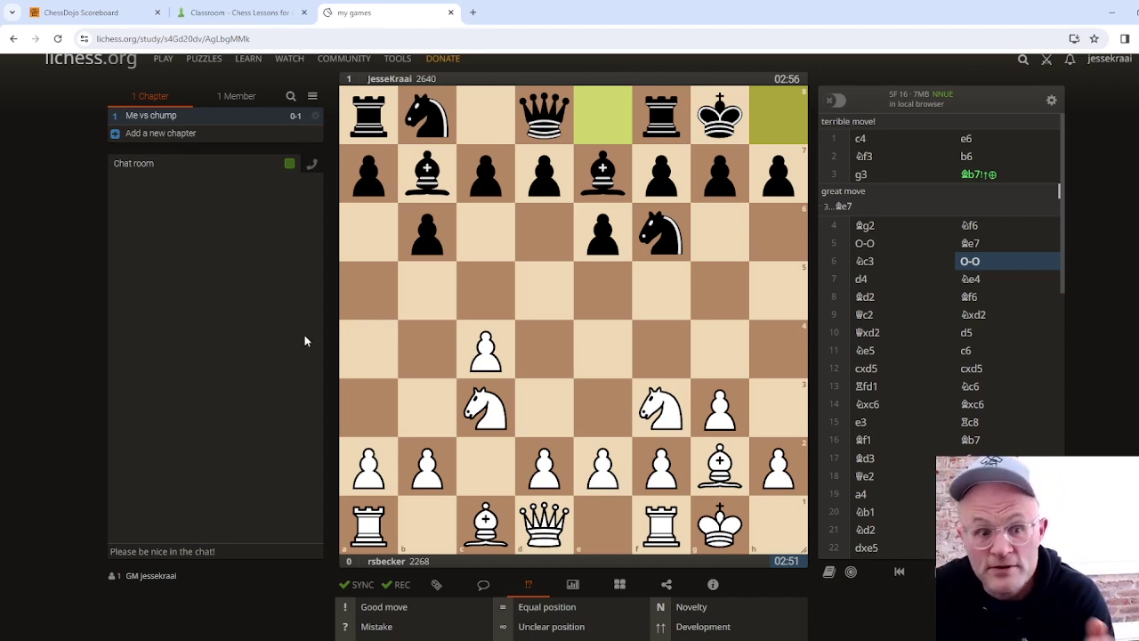
# Add an empty second chapter with the default name and play the moves e4 c5 on its board.
pyautogui.click(116, 138)
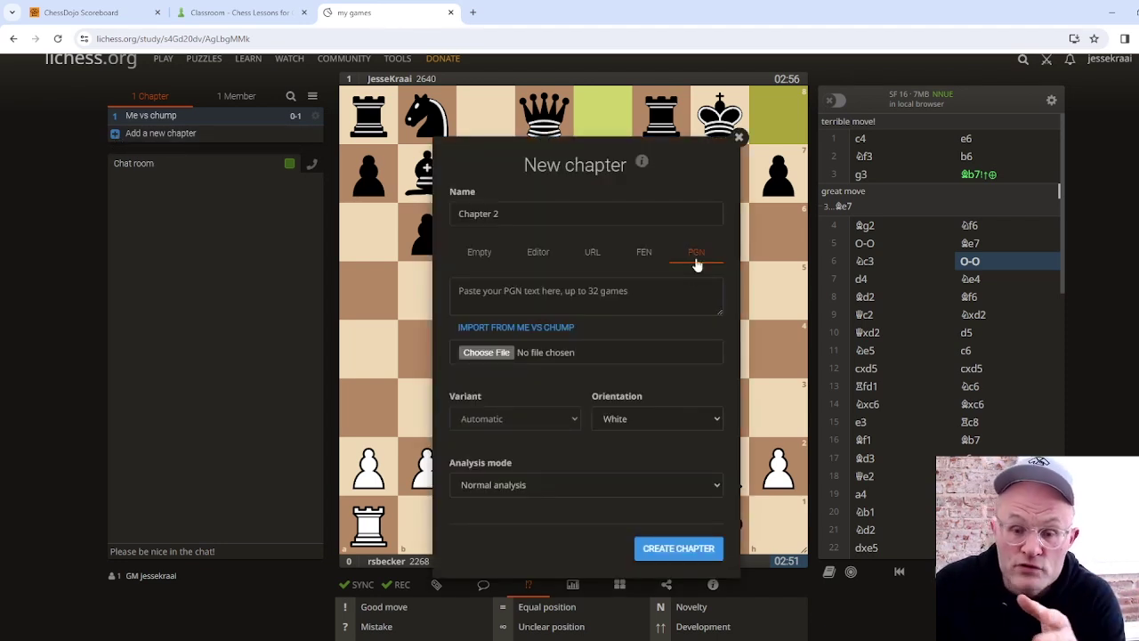
pyautogui.click(472, 253)
pyautogui.click(654, 485)
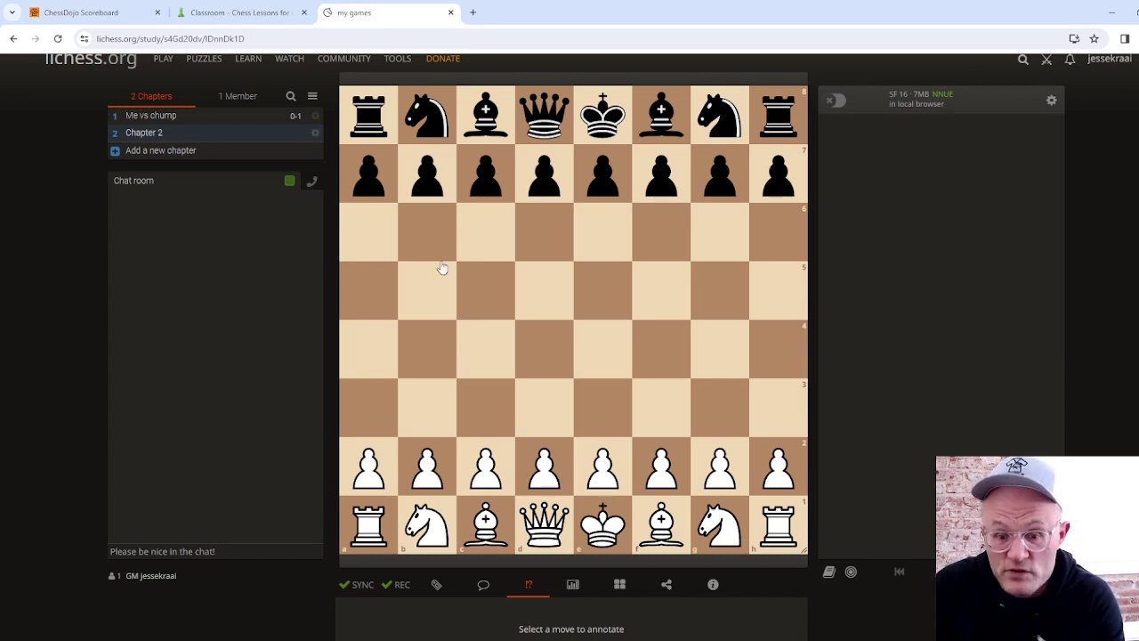
pyautogui.moveTo(602, 476); pyautogui.dragTo(595, 361)
pyautogui.moveTo(478, 190); pyautogui.dragTo(485, 289)
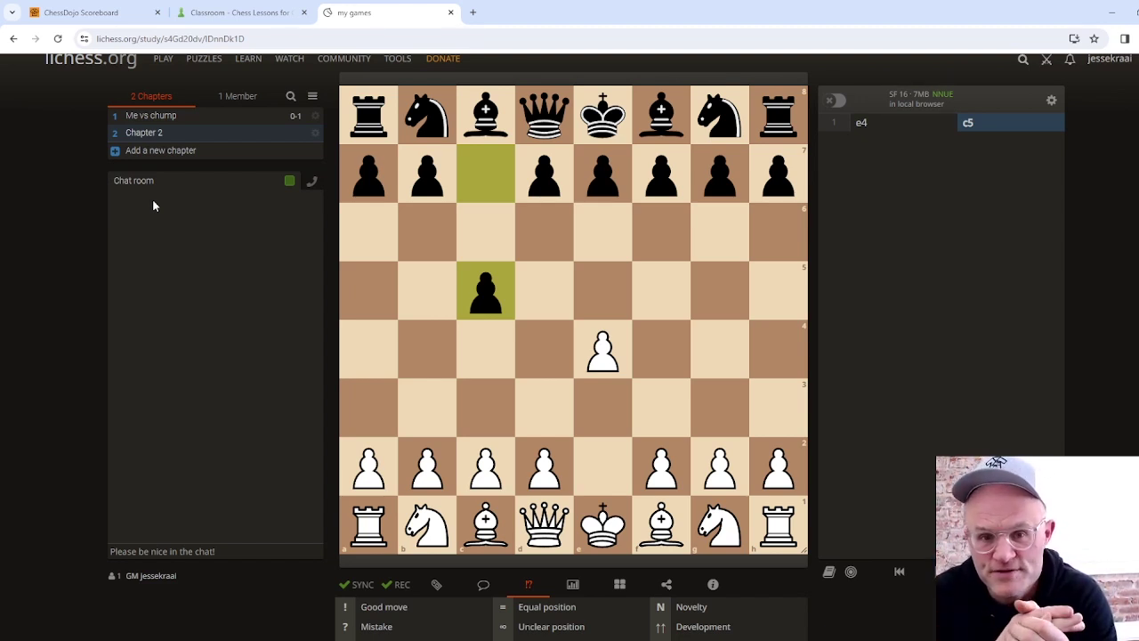
# Return to the "Me vs chump" chapter and copy its PGN from the study's sharing options.
pyautogui.click(164, 123)
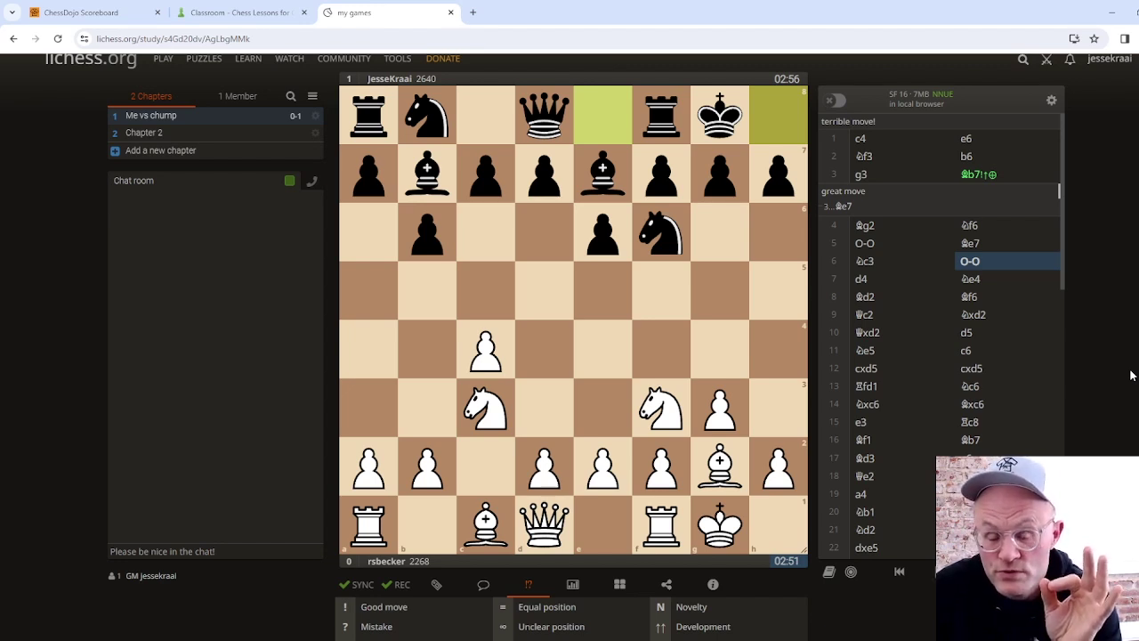
pyautogui.click(666, 586)
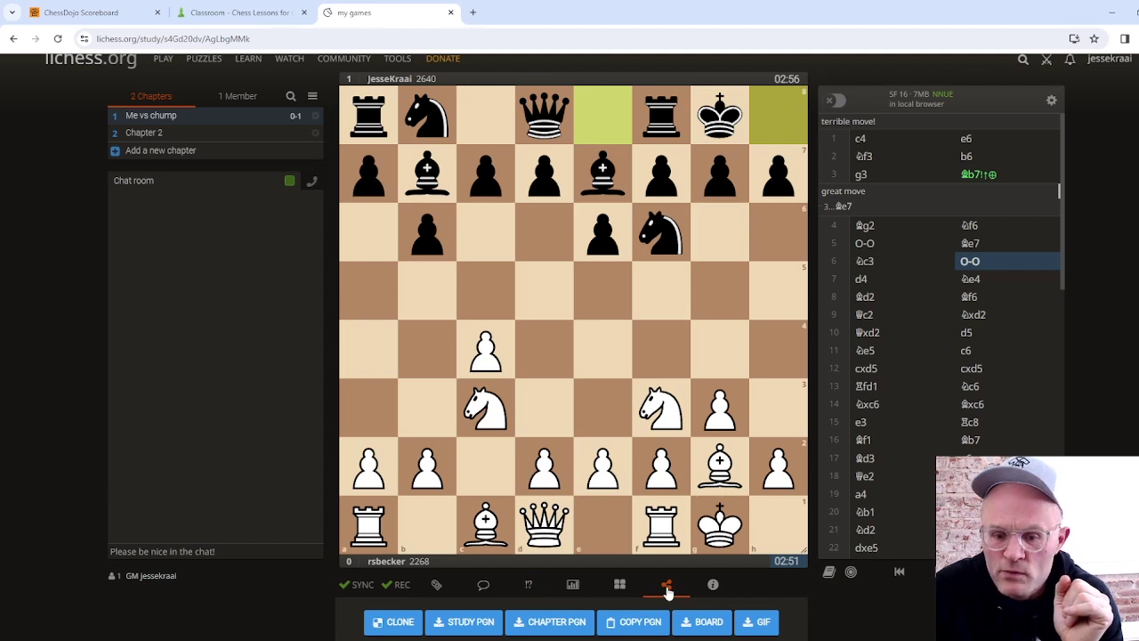
pyautogui.click(629, 629)
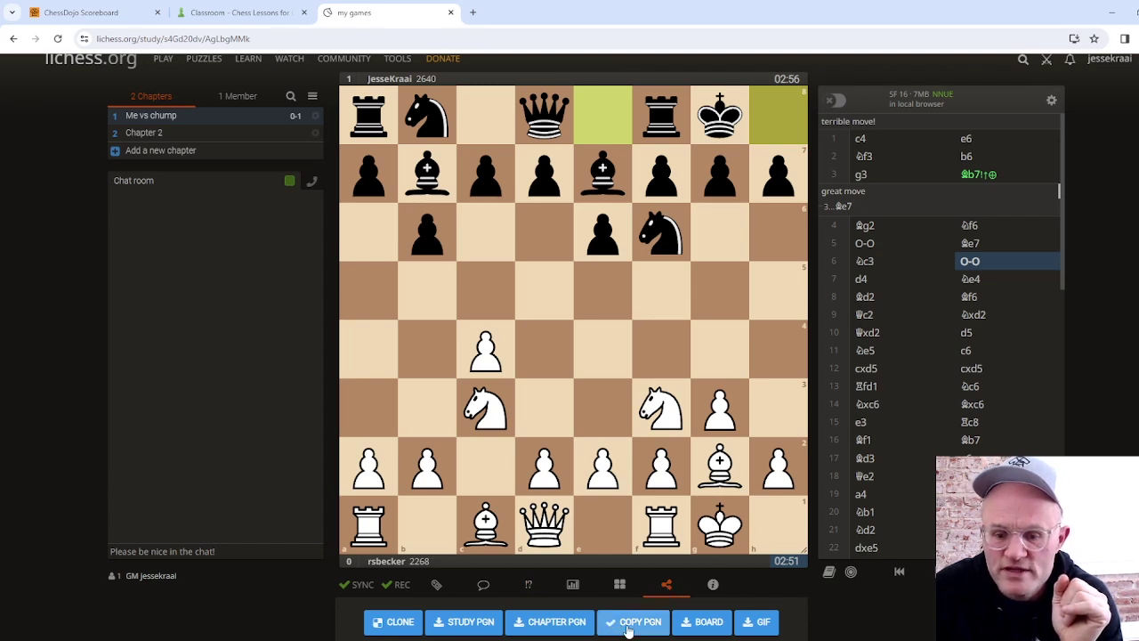
# Switch to ChessDojo Scoreboard and submit the game from the copied PGN text, keeping the default visibility and board orientation.
pyautogui.click(61, 17)
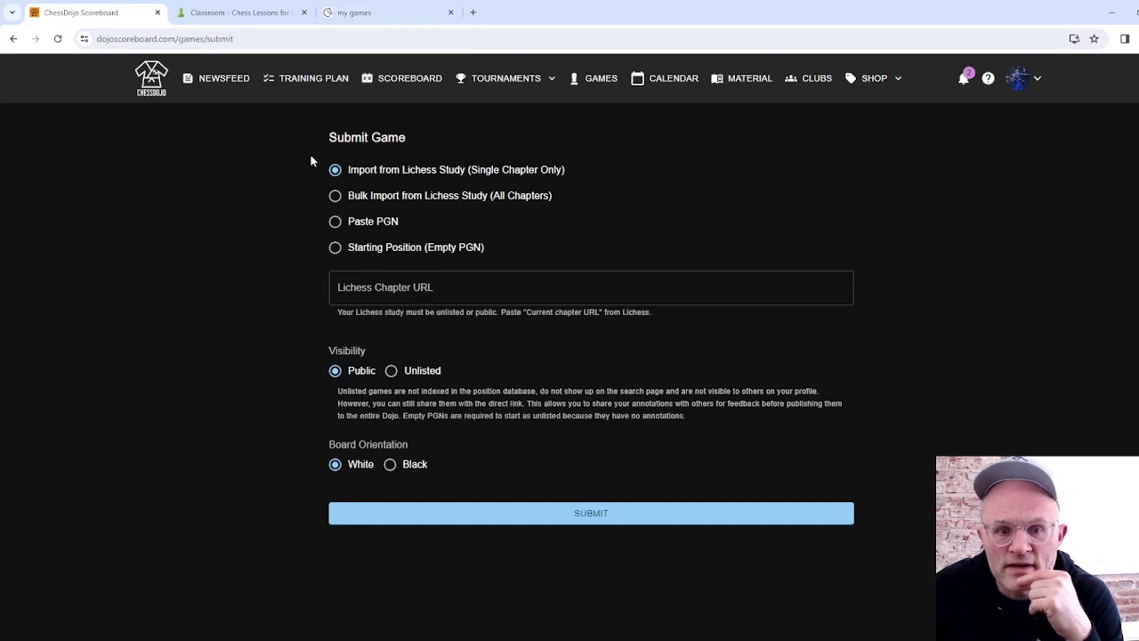
pyautogui.click(335, 221)
pyautogui.click(350, 283)
pyautogui.hotkey('ctrl', 'v')
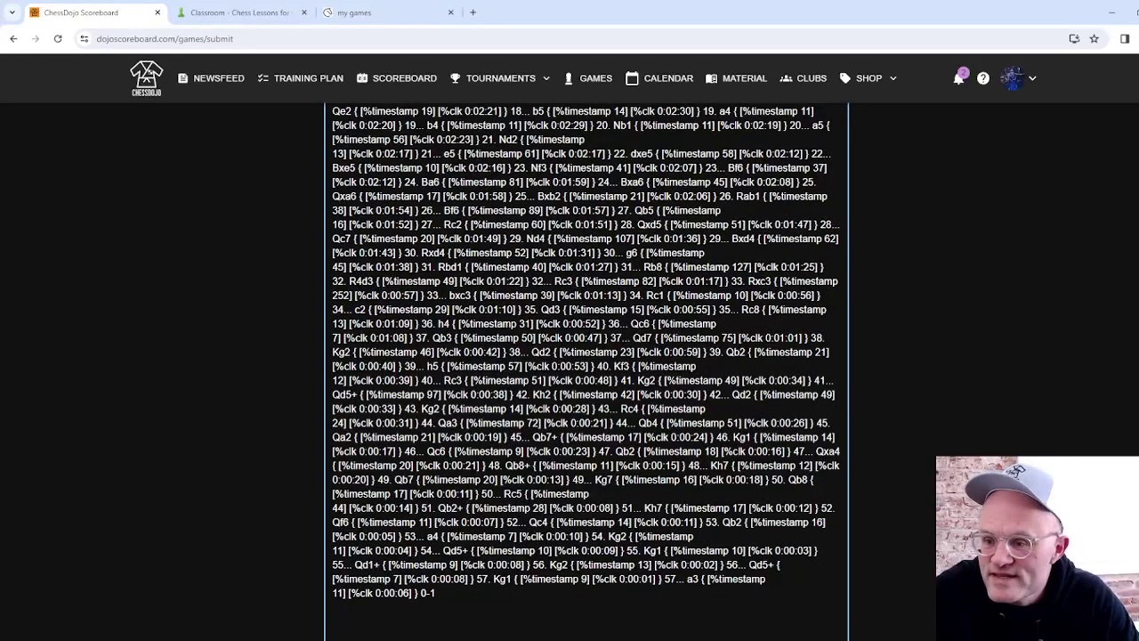
pyautogui.scroll(15, 586, 371)
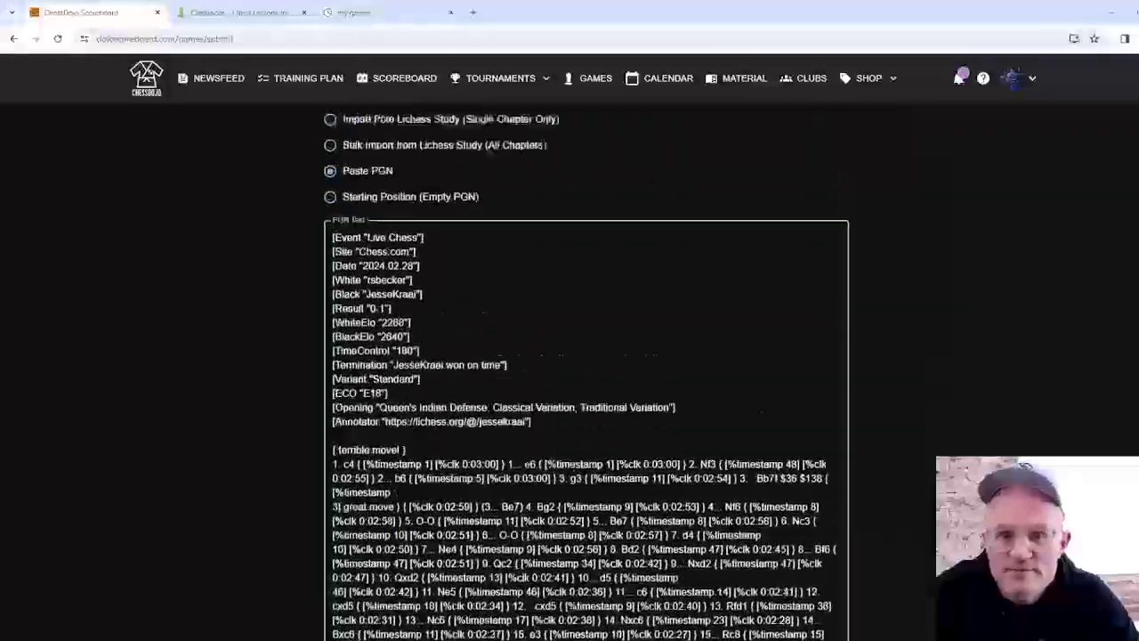
pyautogui.scroll(-15, 586, 370)
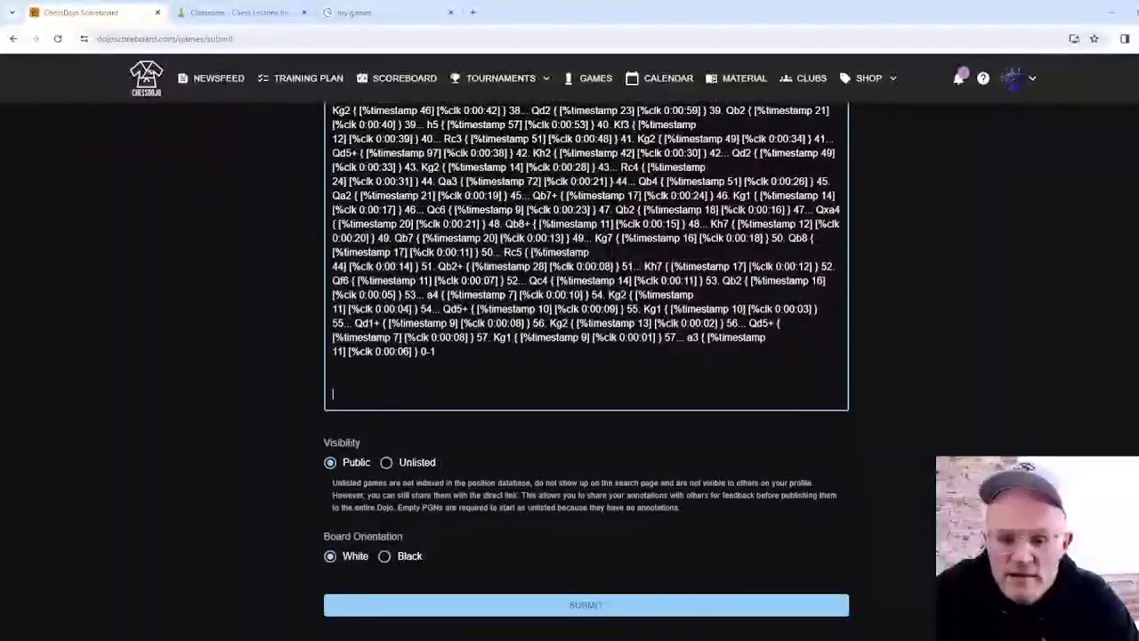
pyautogui.click(613, 607)
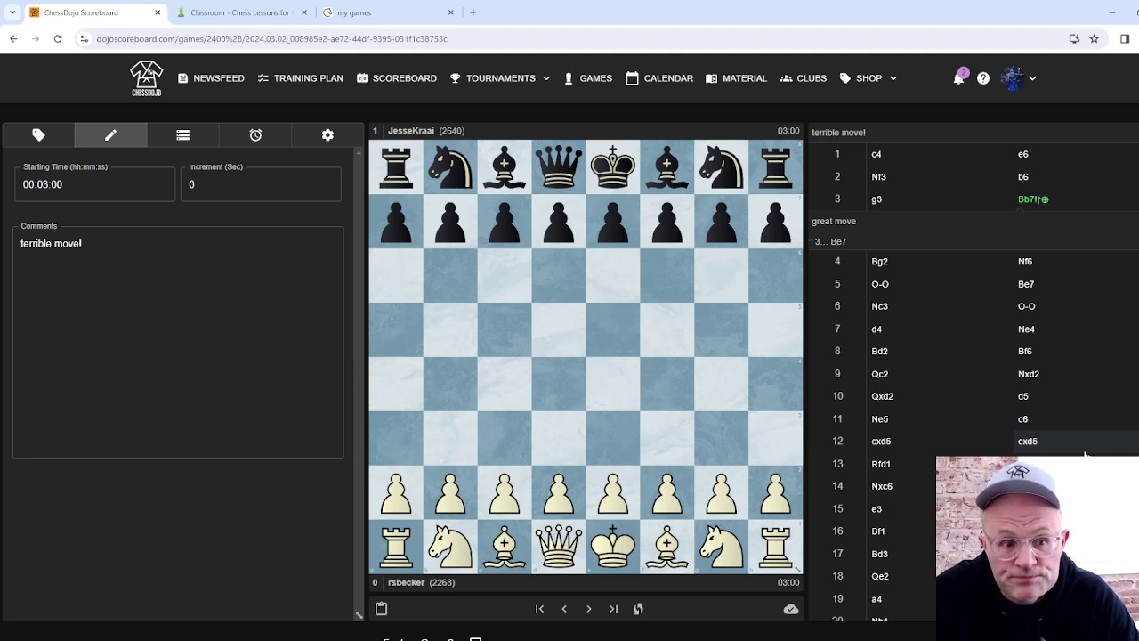
# Annotate White's fourth move, Bg2, with the Time pressure symbol in the submitted game.
pyautogui.click(880, 263)
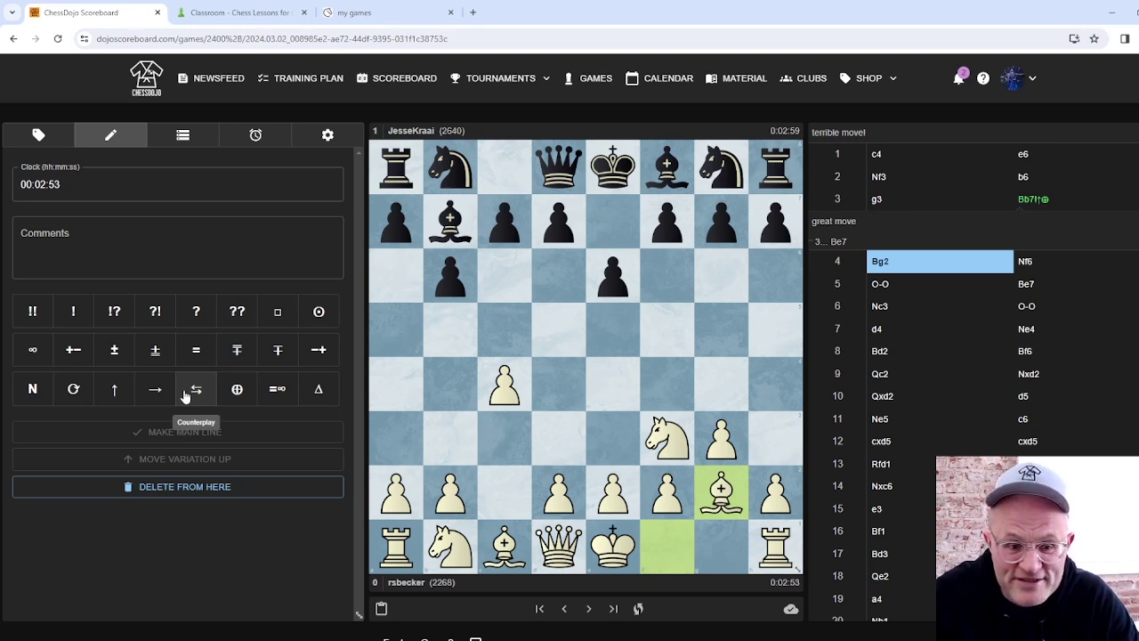
pyautogui.click(80, 232)
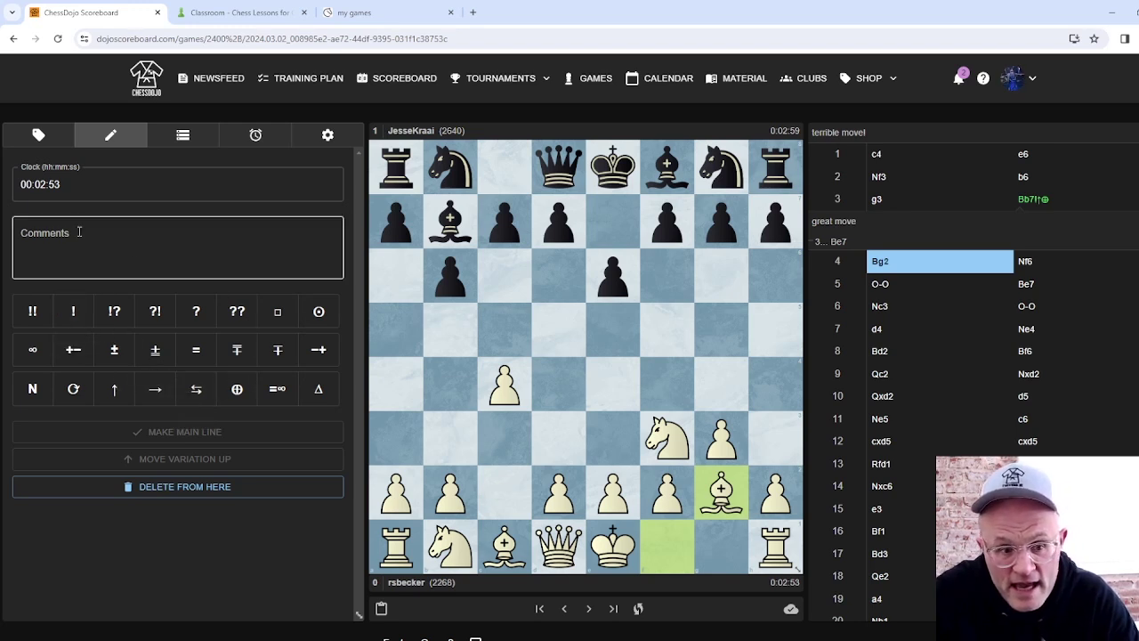
pyautogui.click(79, 232)
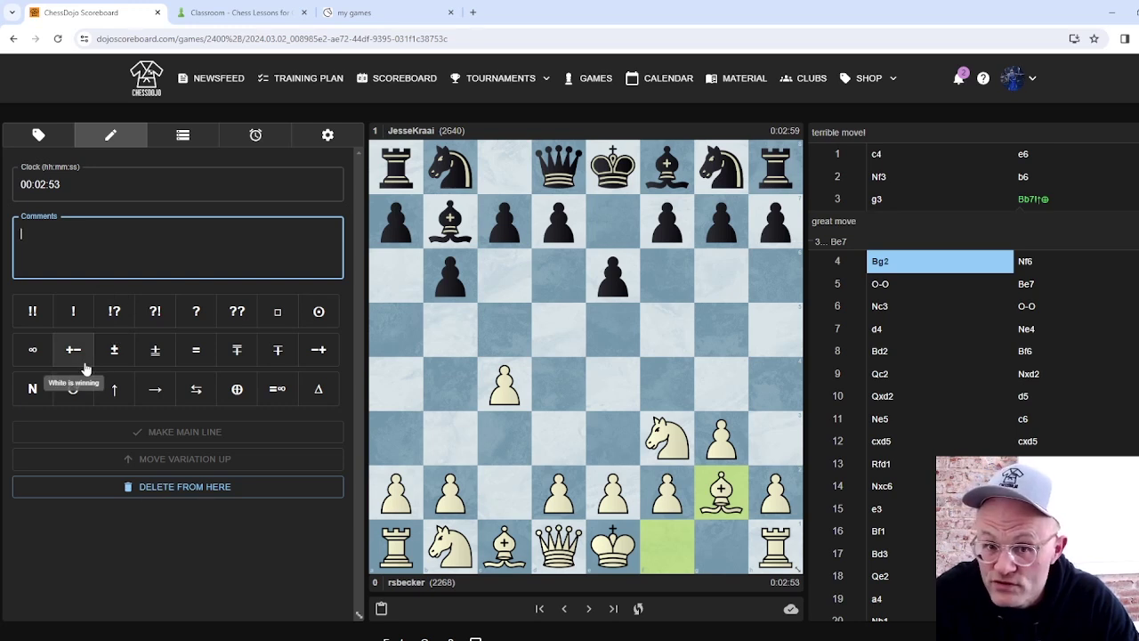
pyautogui.click(235, 391)
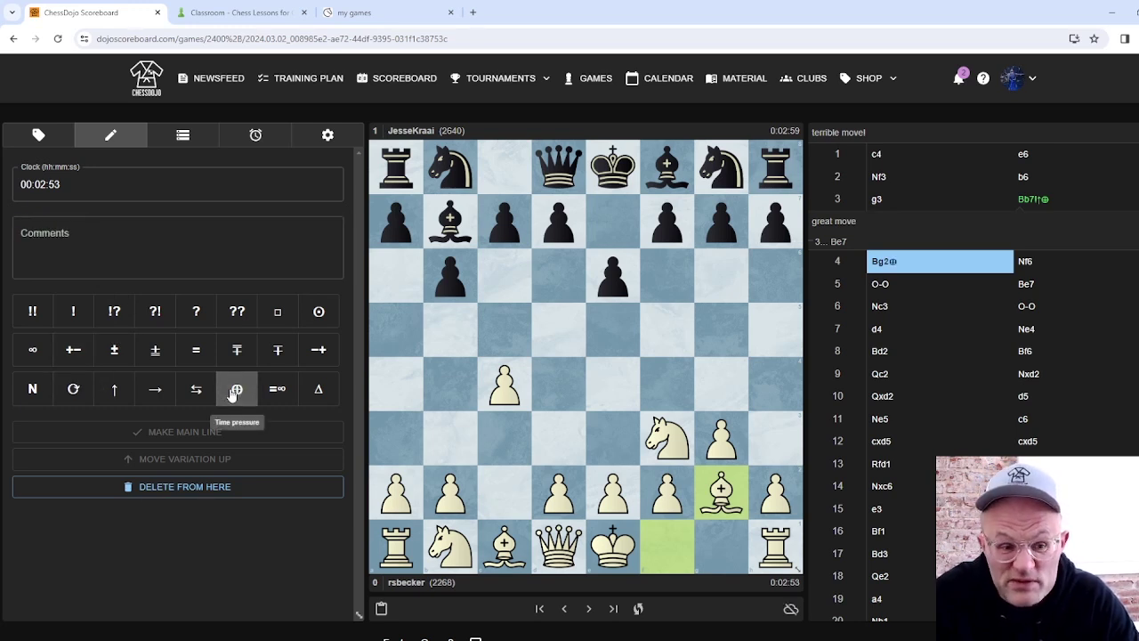
# Add the Compensation symbol to White's fourth move, Bg2, and display the game's clock usage charts.
pyautogui.click(277, 391)
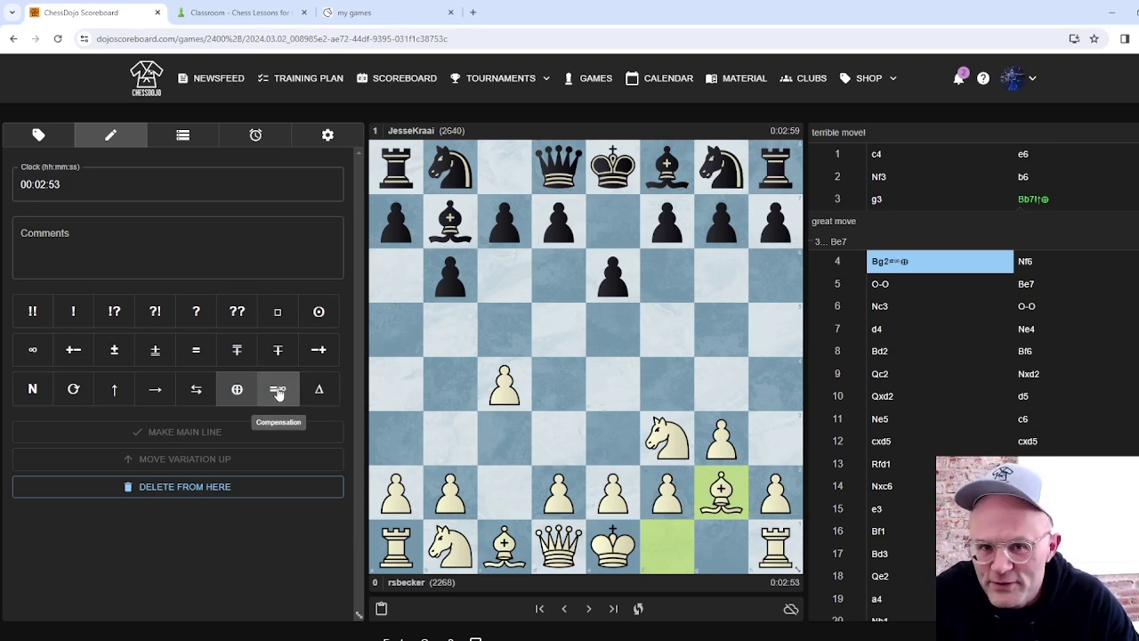
pyautogui.click(55, 234)
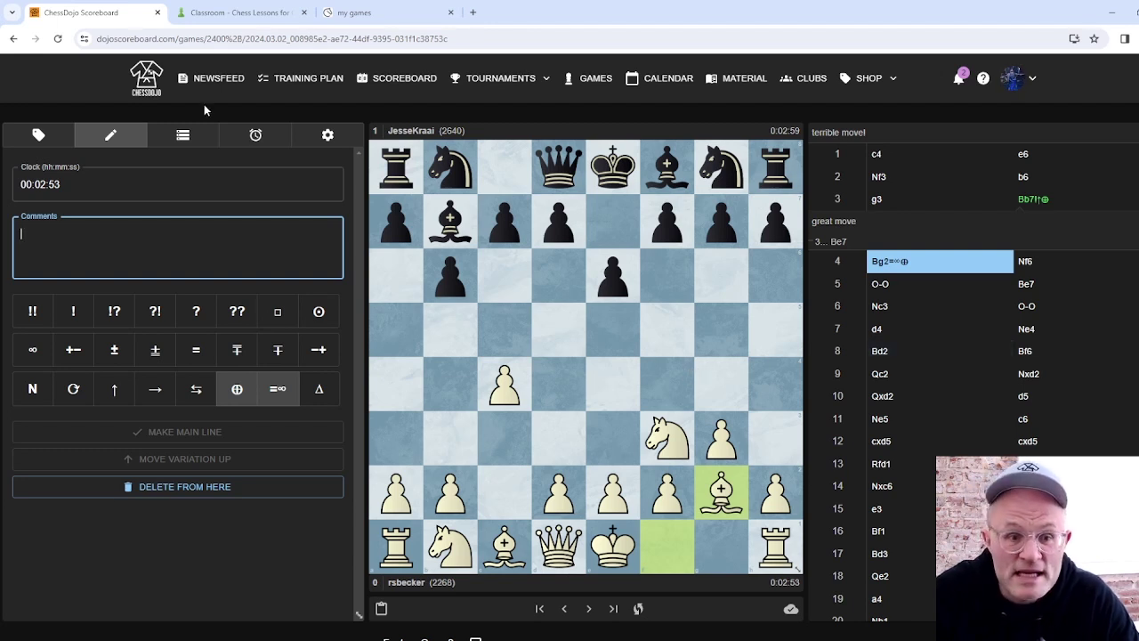
pyautogui.click(256, 136)
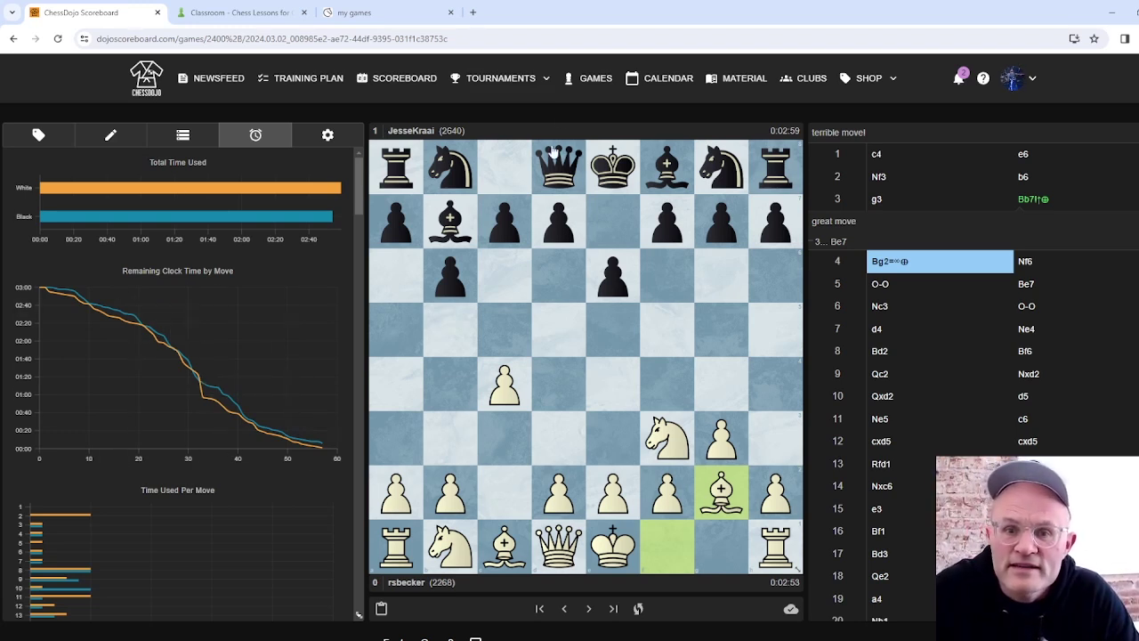
# Open the form for submitting another game, and switch to the Lichess study to download the "Me vs chump" chapter's PGN.
pyautogui.click(593, 80)
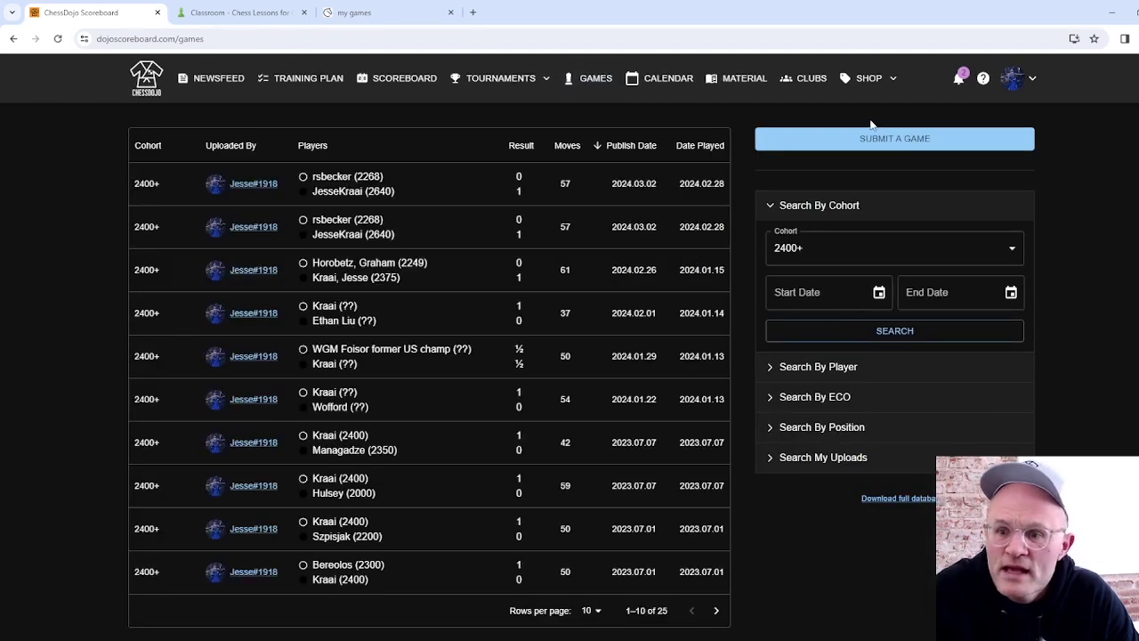
pyautogui.click(885, 139)
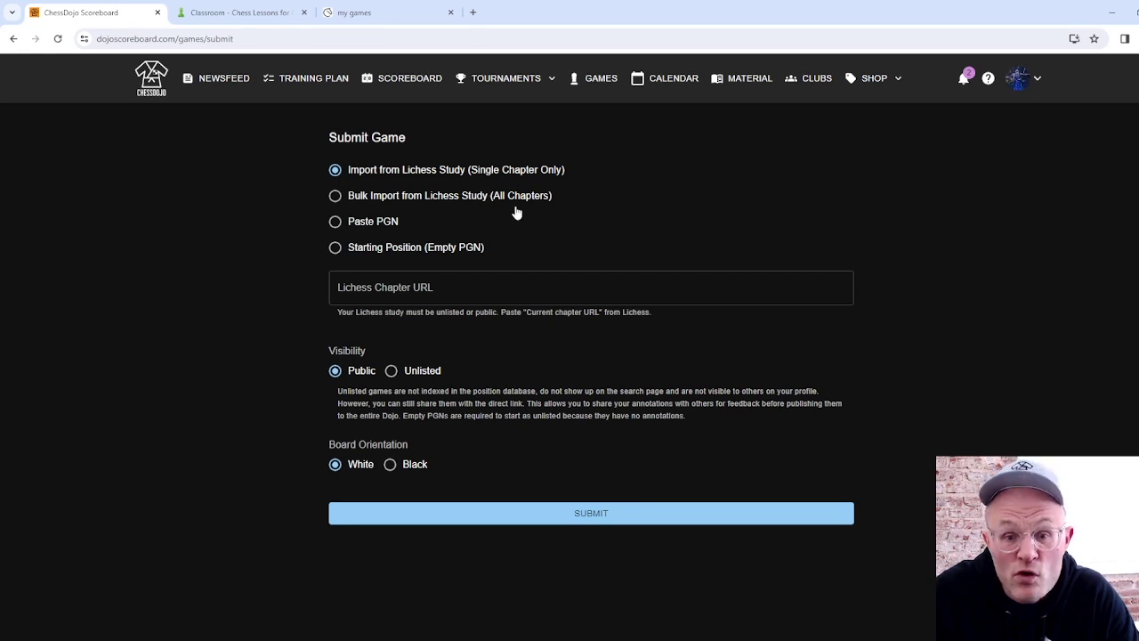
pyautogui.click(398, 18)
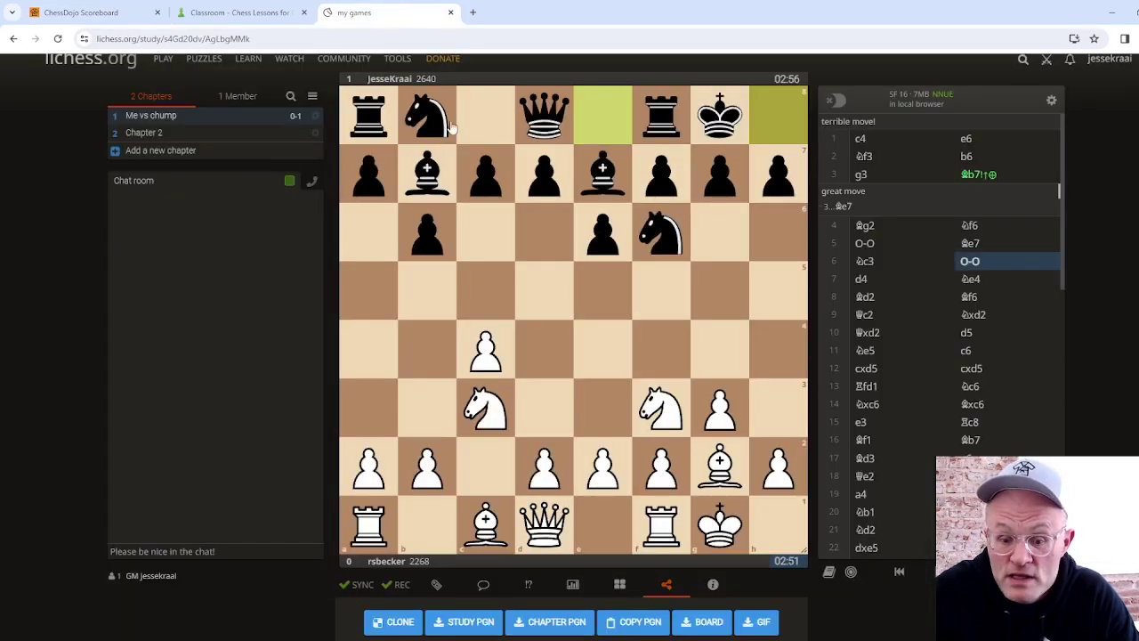
pyautogui.click(546, 623)
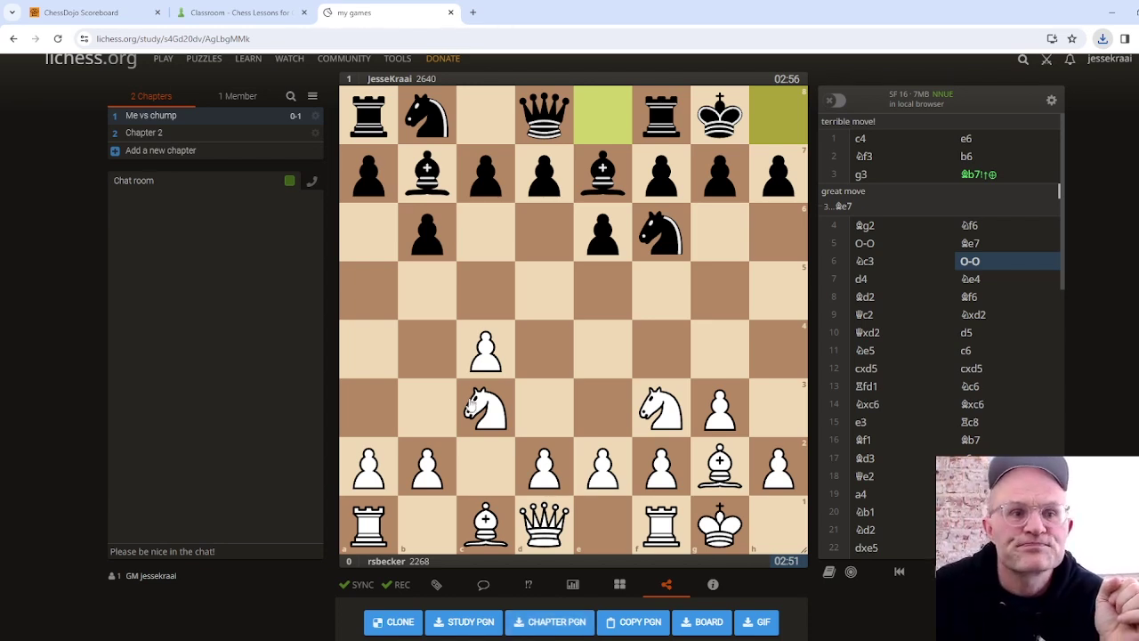
# Switch back to ChessDojo Scoreboard, search the games of the 1300-1400 cohort and open the third listed game.
pyautogui.click(92, 15)
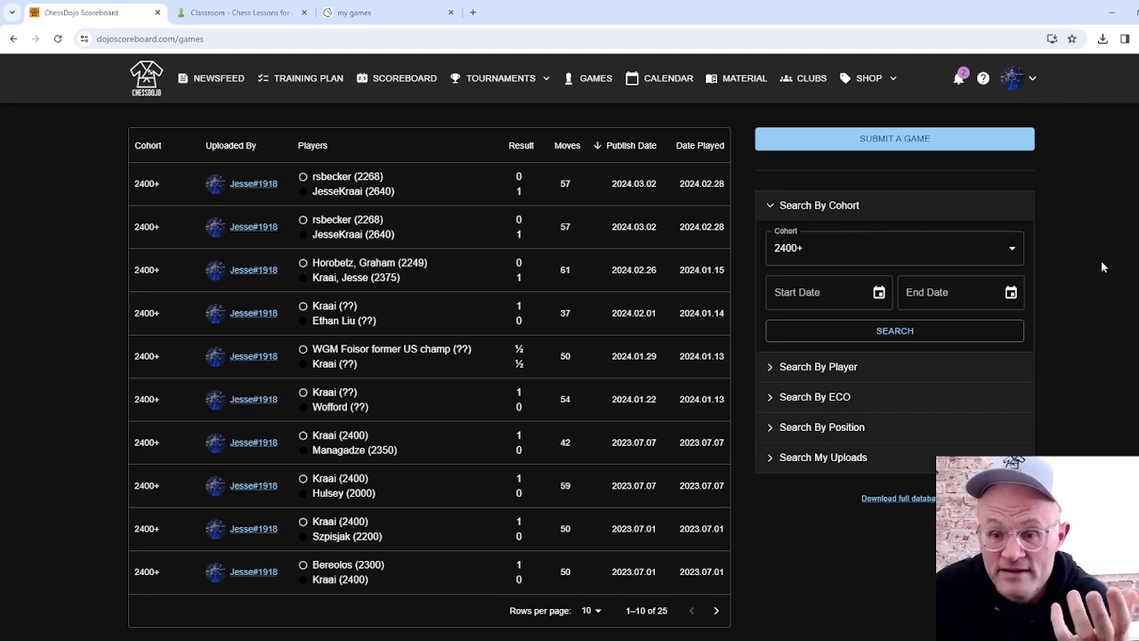
pyautogui.click(1011, 249)
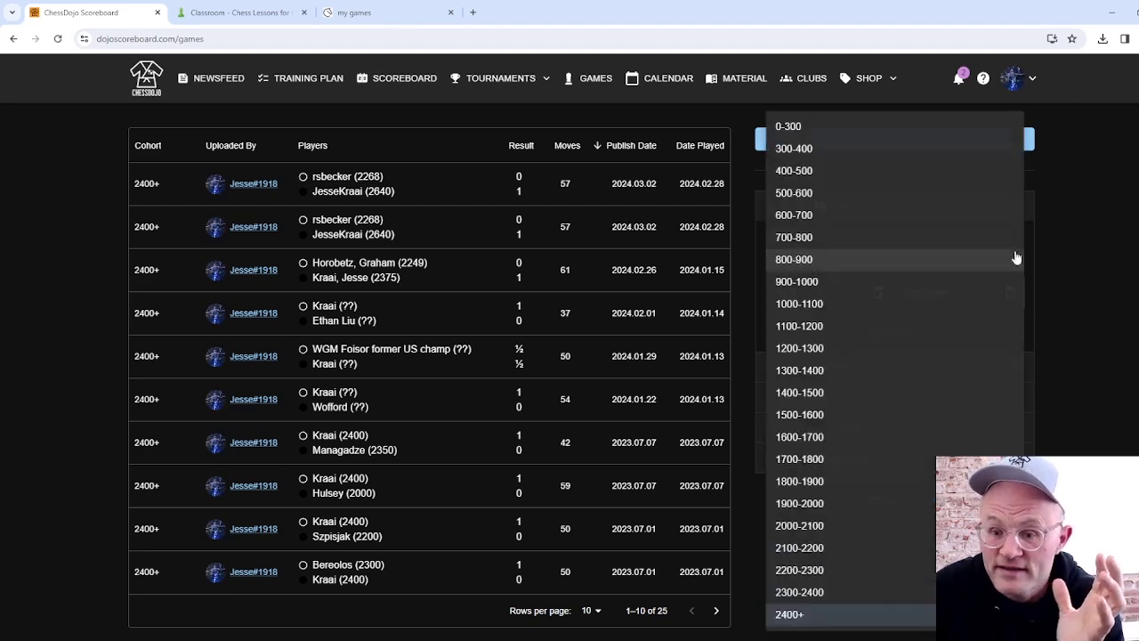
pyautogui.click(811, 374)
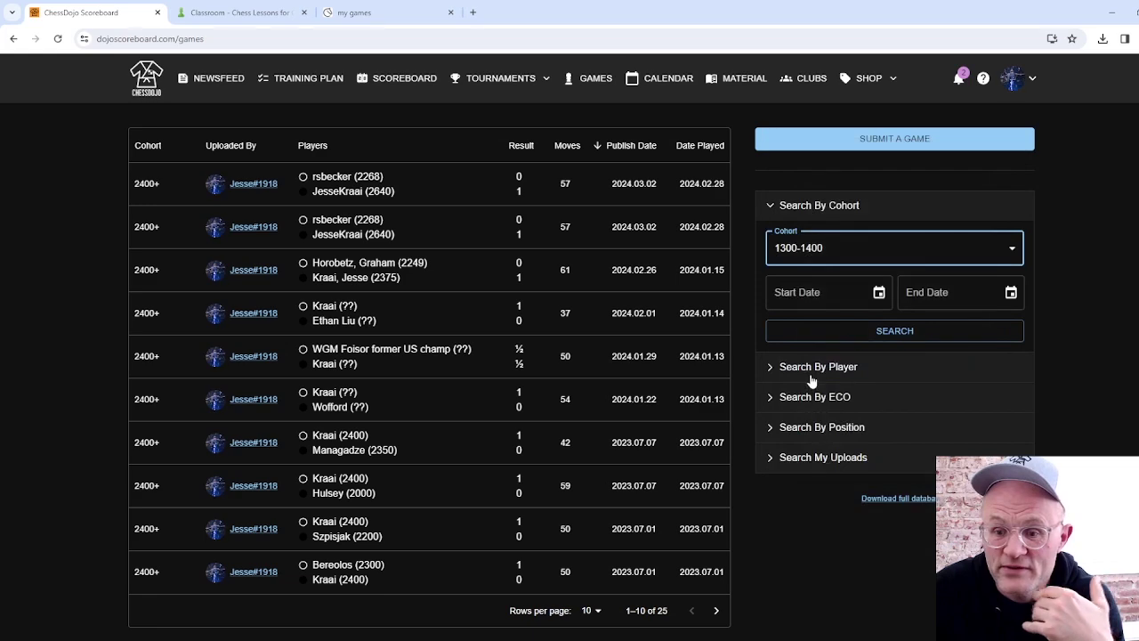
pyautogui.click(897, 330)
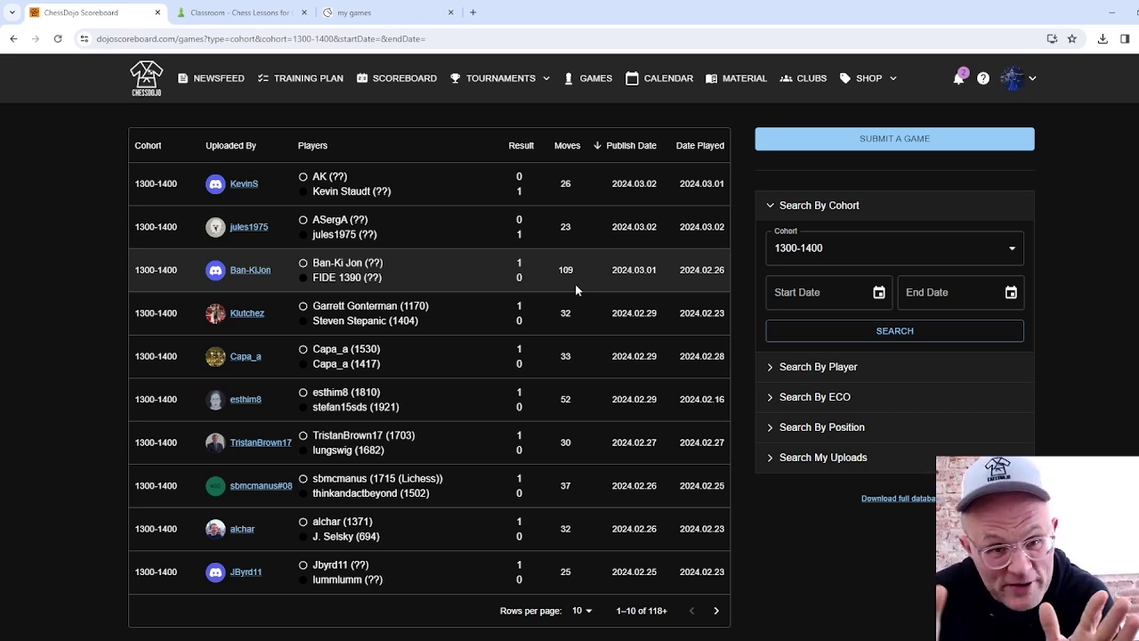
pyautogui.click(575, 284)
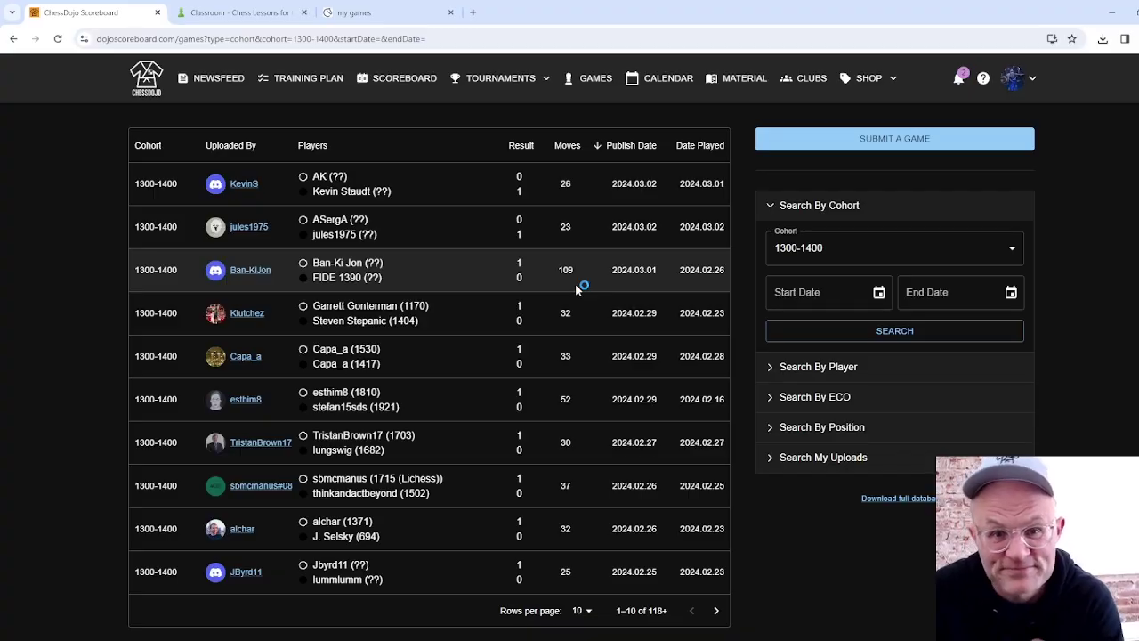